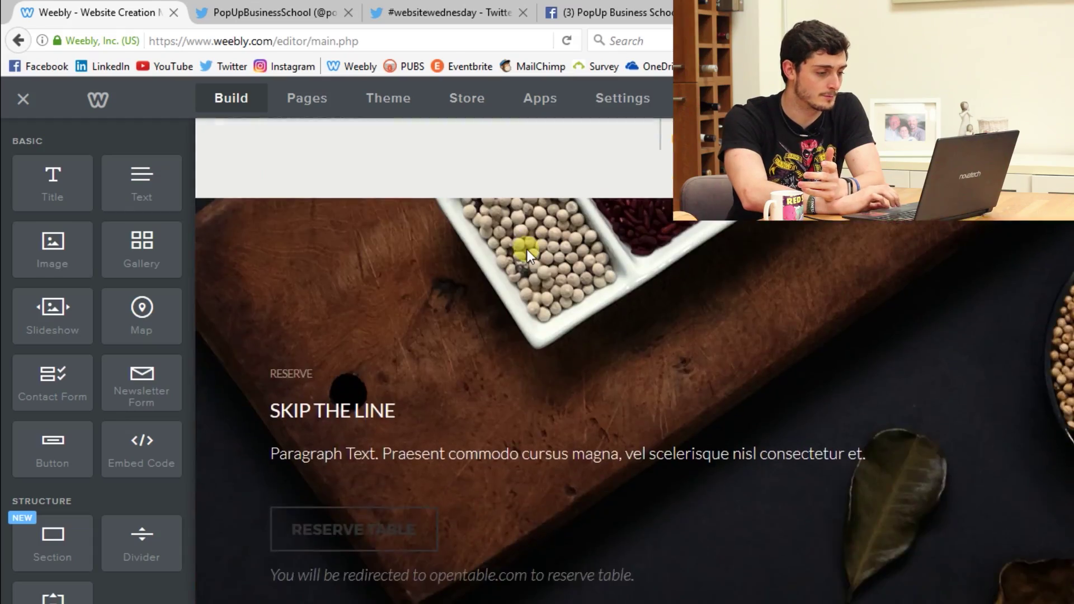
{"action": "scroll", "coordinate": [527, 250], "scroll_direction": "down", "scroll_amount": 10}
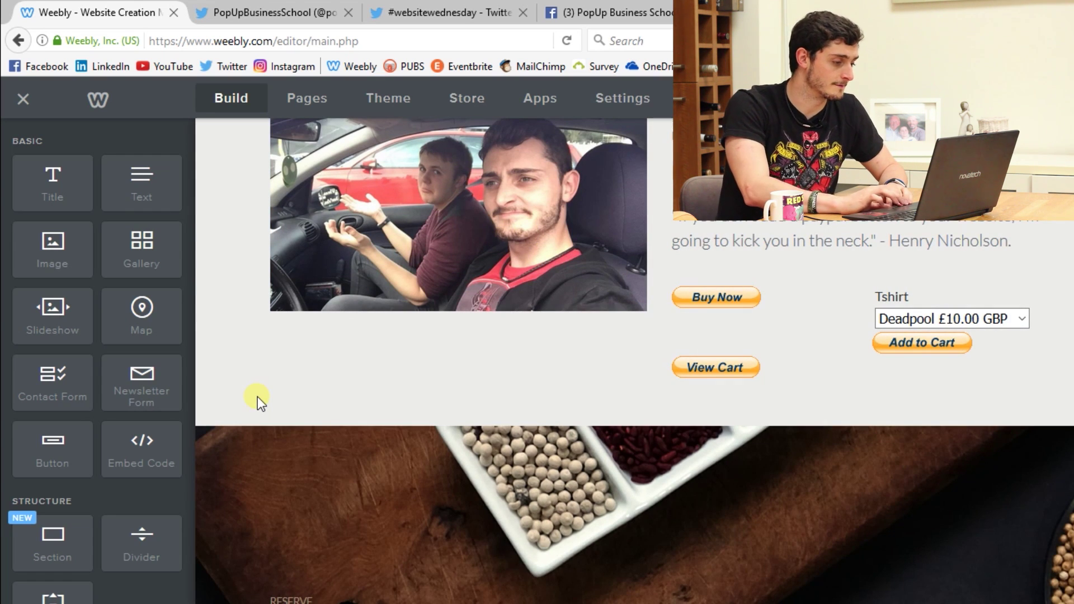
Step: Place a Title element below the shop section reading 'Follow us on Social!'
{"action": "left_click_drag", "start_coordinate": [65, 192], "coordinate": [649, 414]}
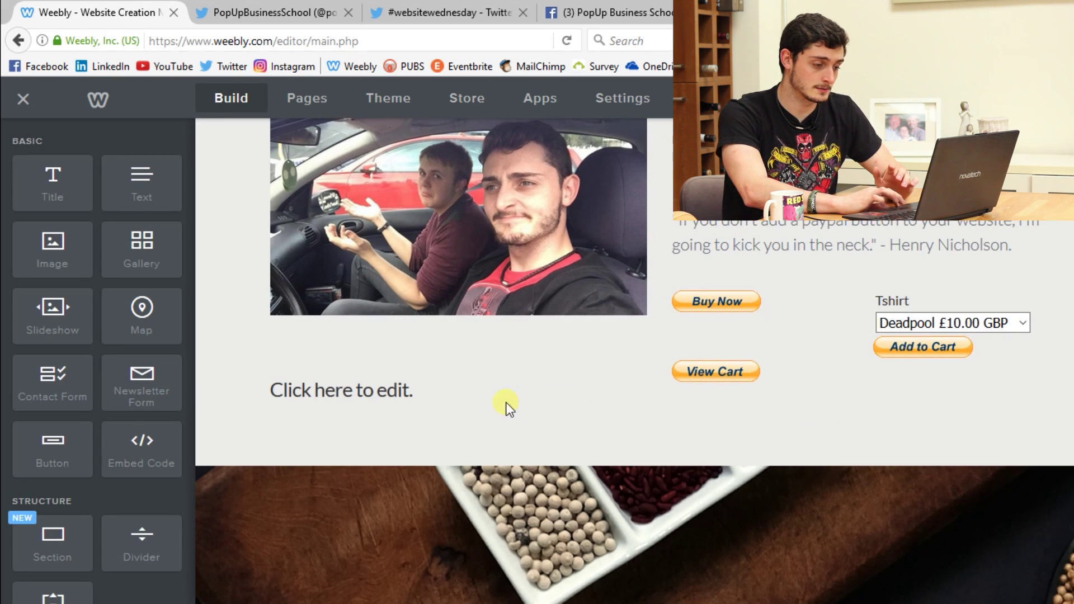
{"action": "left_click", "coordinate": [478, 392]}
{"action": "type", "text": "Foll"}
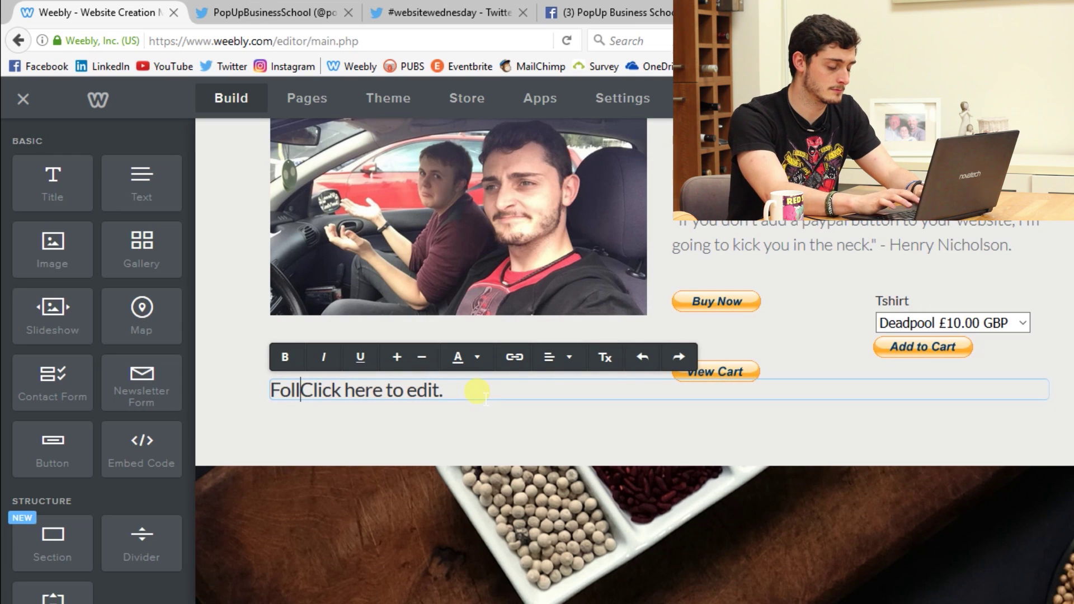
{"action": "left_click", "coordinate": [462, 408]}
{"action": "left_click", "coordinate": [455, 391]}
{"action": "type", "text": "Follow "}
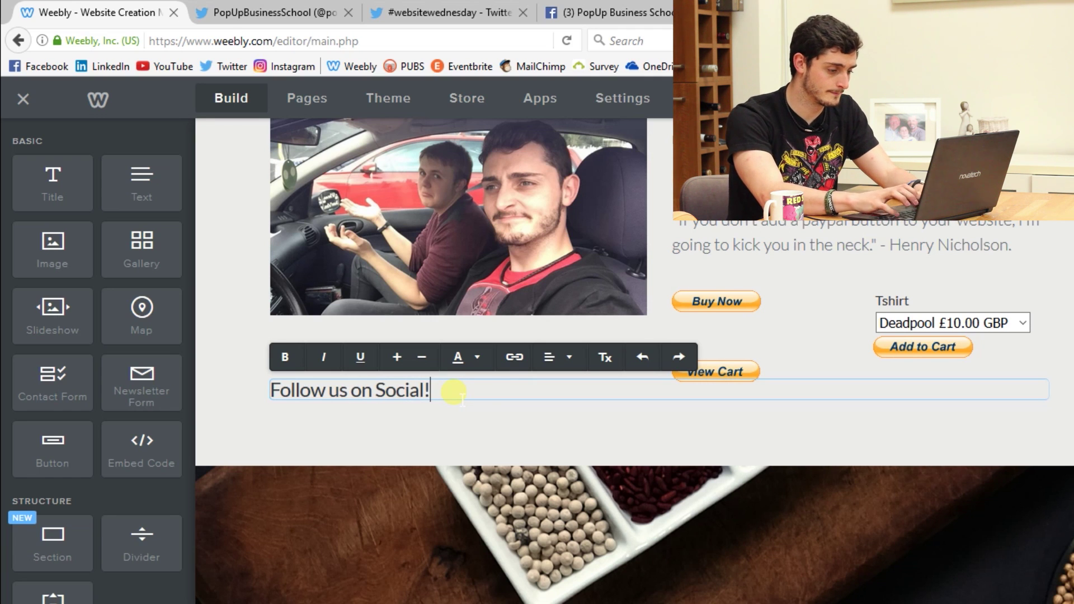
{"action": "type", "text": "us on Social!"}
Step: Centre-align the 'Follow us on Social!' title
{"action": "left_click", "coordinate": [565, 357]}
{"action": "left_click", "coordinate": [560, 411]}
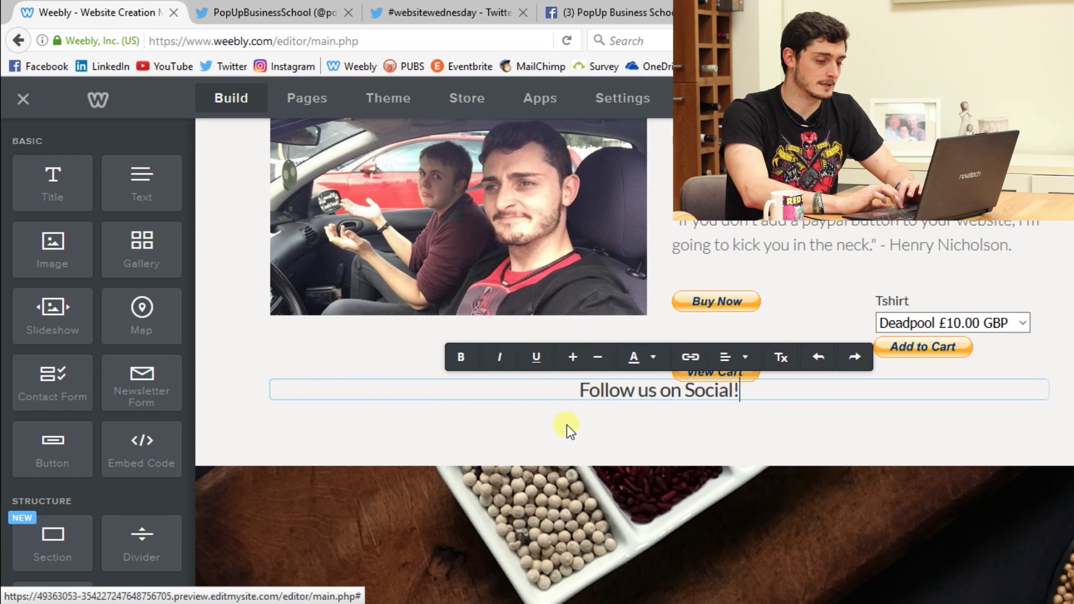
{"action": "left_click", "coordinate": [579, 432]}
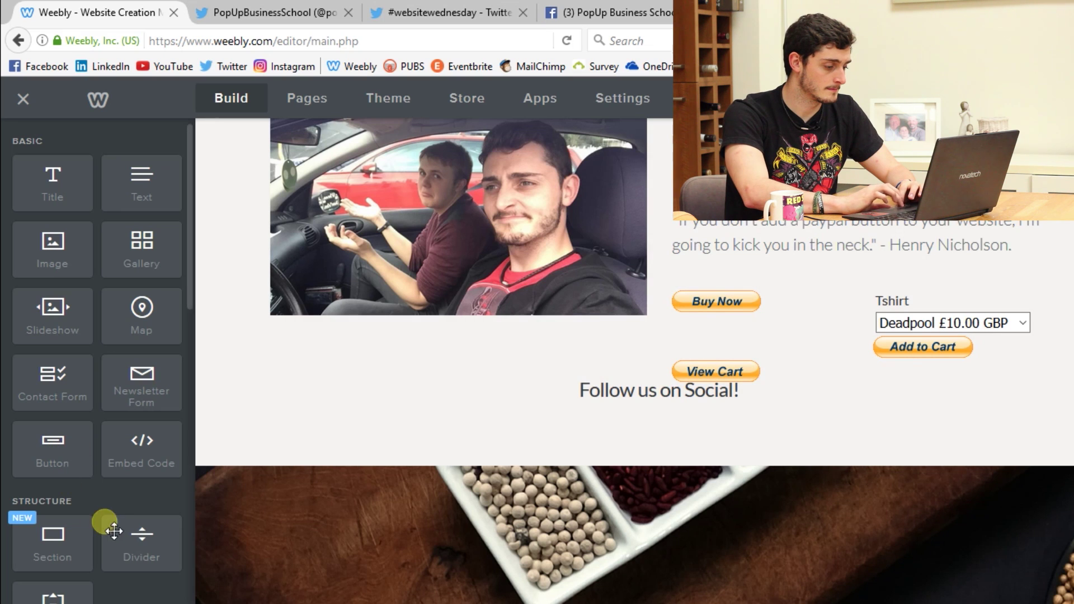
Step: Add a Spacer above the title and a Social Icons row beneath it
{"action": "left_click_drag", "start_coordinate": [56, 594], "coordinate": [649, 385]}
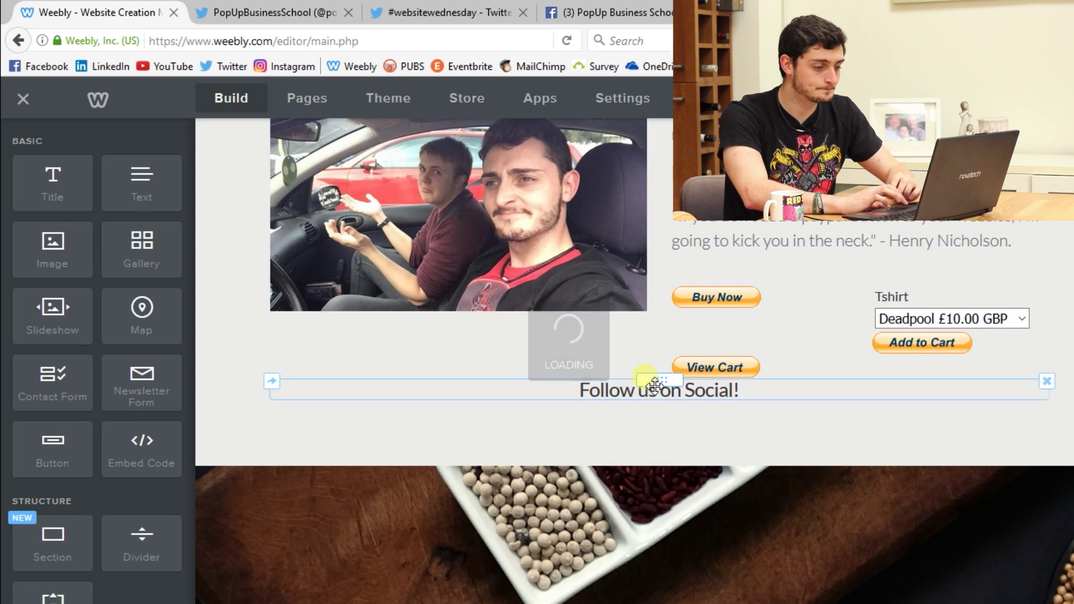
{"action": "scroll", "coordinate": [90, 403], "scroll_direction": "down", "scroll_amount": 1}
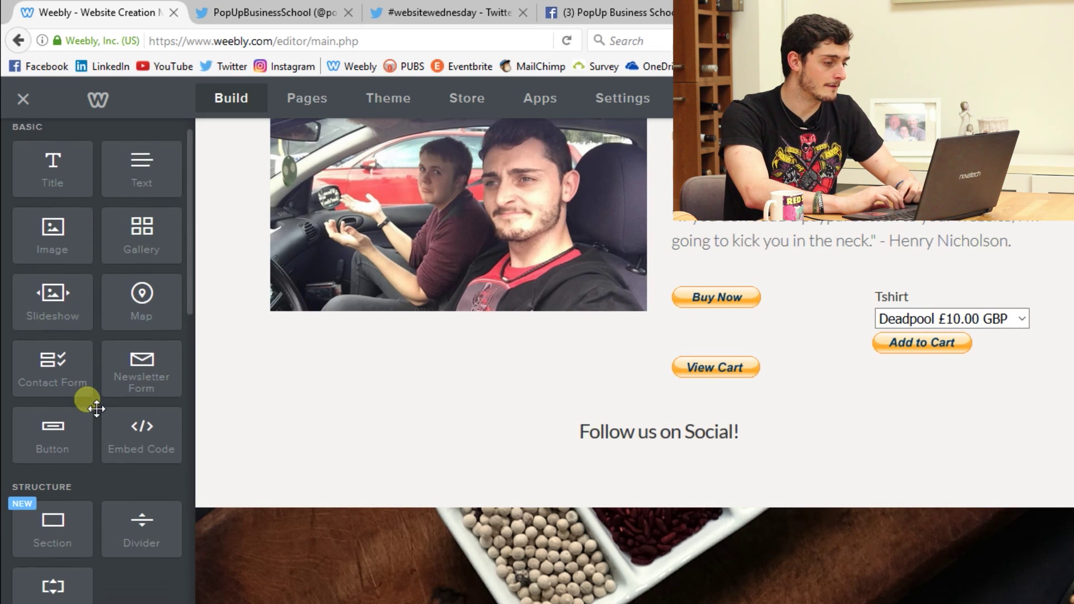
{"action": "scroll", "coordinate": [96, 409], "scroll_direction": "down", "scroll_amount": 4}
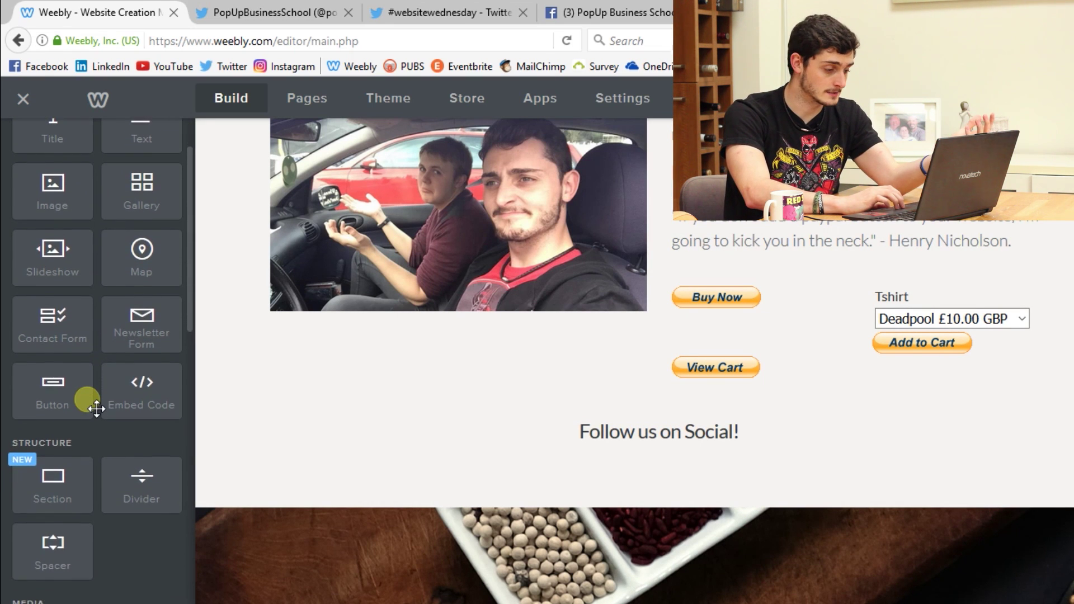
{"action": "scroll", "coordinate": [96, 408], "scroll_direction": "down", "scroll_amount": 12}
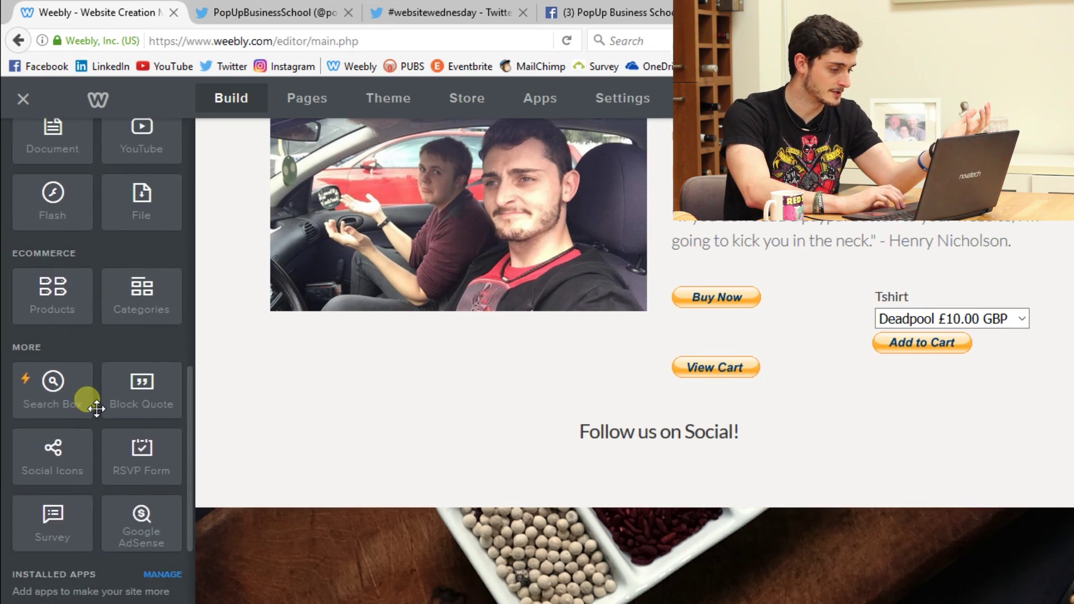
{"action": "left_click_drag", "start_coordinate": [79, 411], "coordinate": [575, 441]}
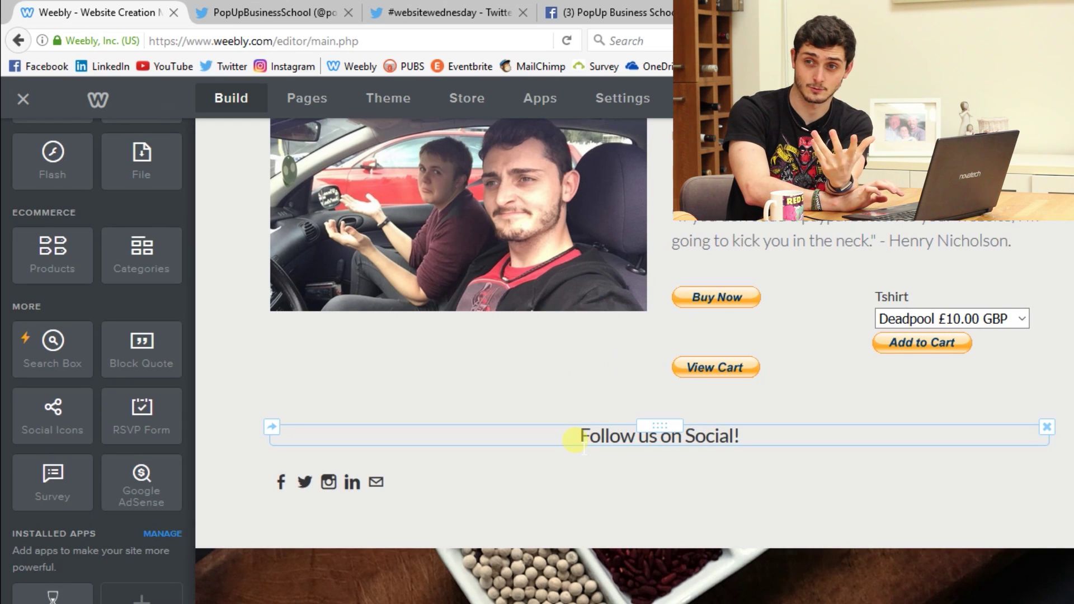
Step: Open Manage Icons for the social row and bring up the Facebook icon's link settings
{"action": "left_click", "coordinate": [468, 489]}
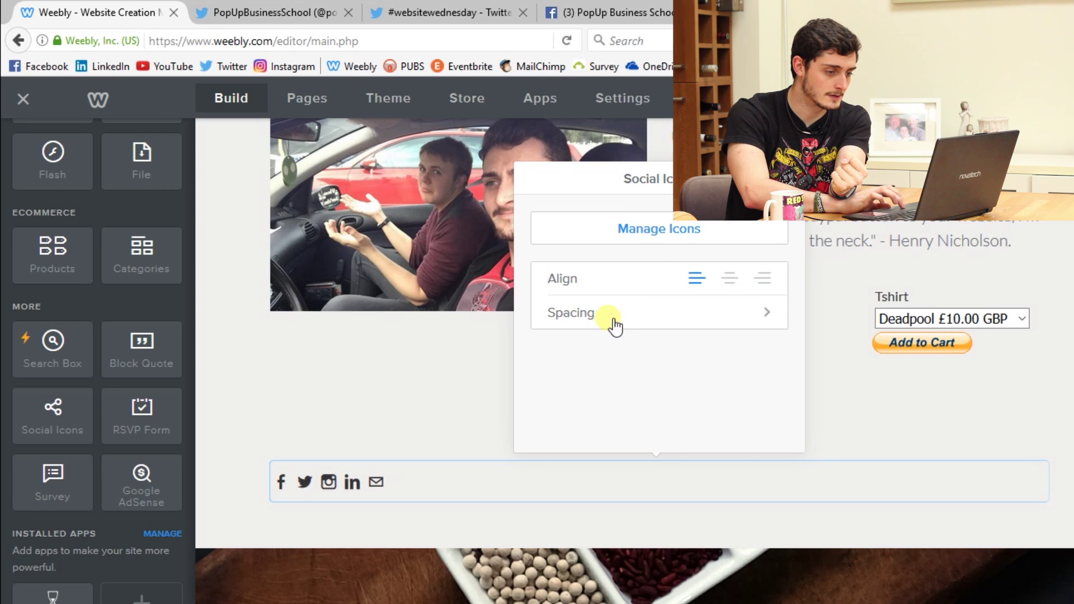
{"action": "left_click", "coordinate": [659, 235]}
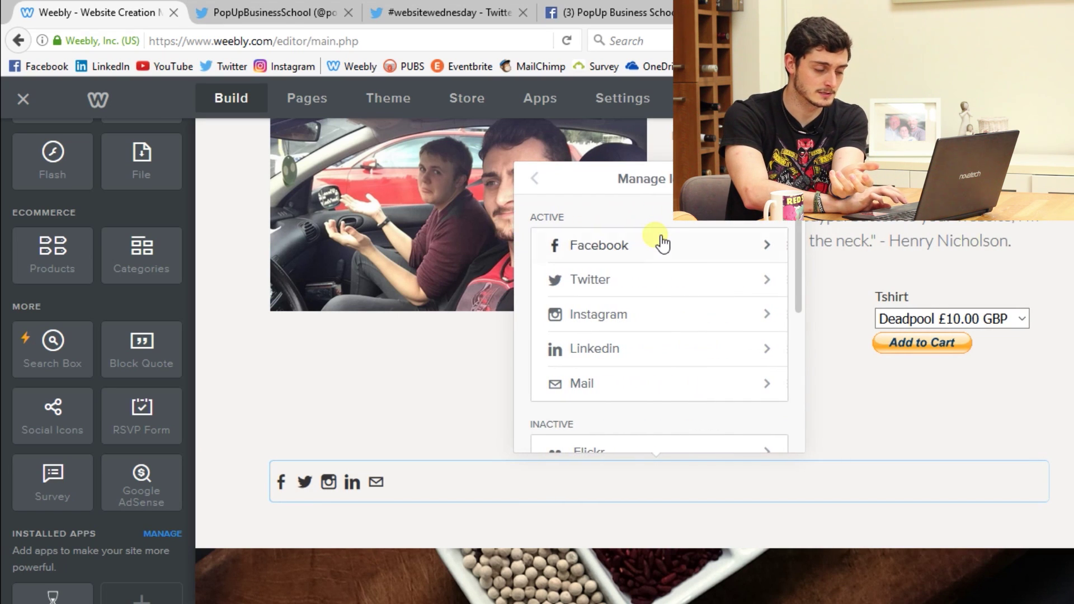
{"action": "left_click", "coordinate": [639, 247]}
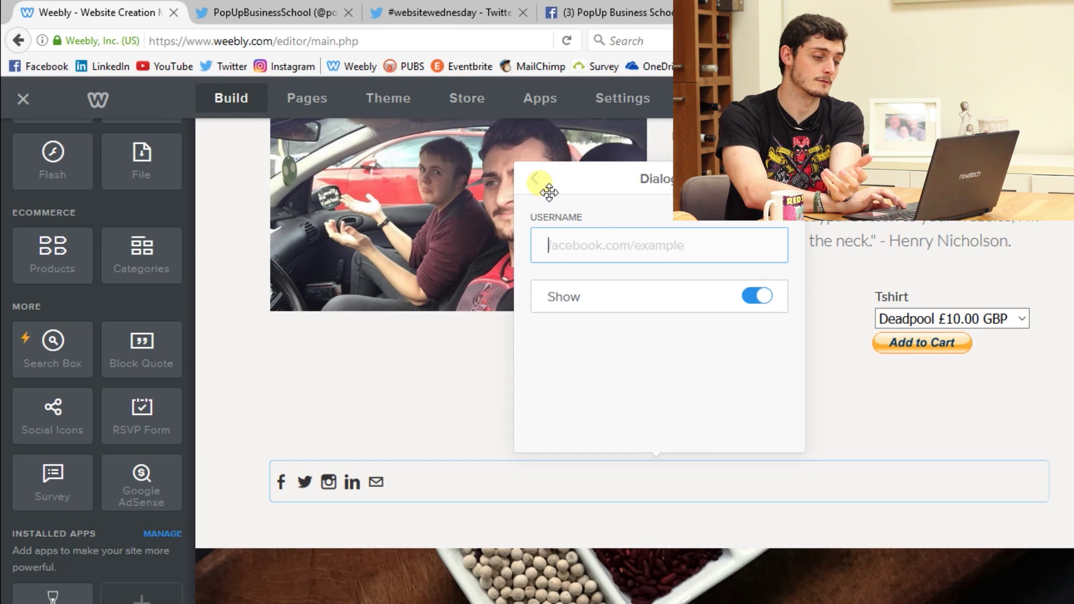
{"action": "left_click", "coordinate": [536, 179]}
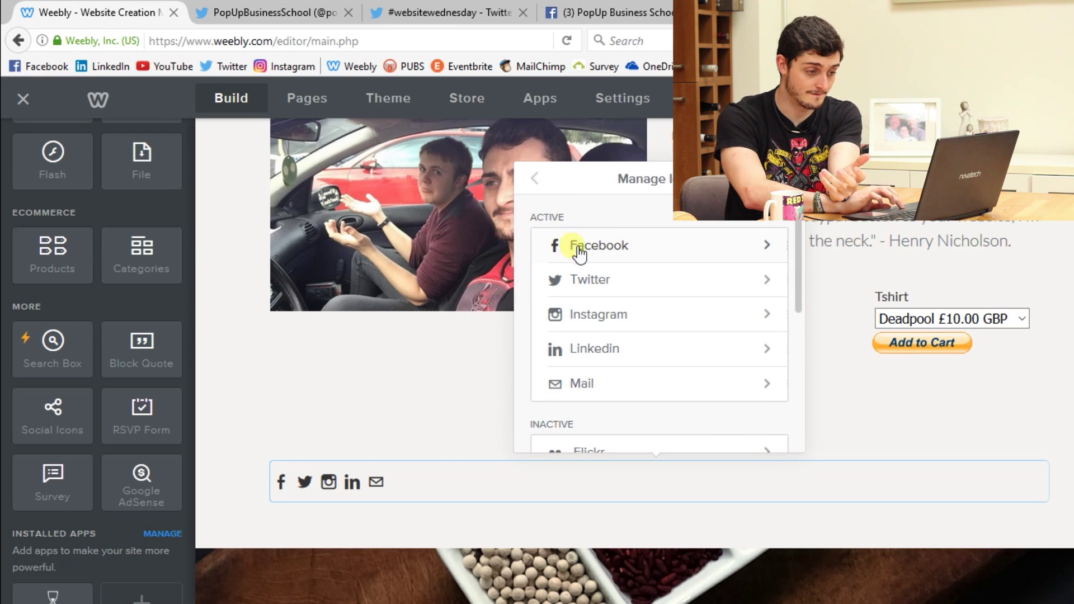
{"action": "left_click", "coordinate": [618, 250]}
Step: Copy the Facebook page address facebook.com/PopUpBusinessSchool/
{"action": "left_click", "coordinate": [615, 17]}
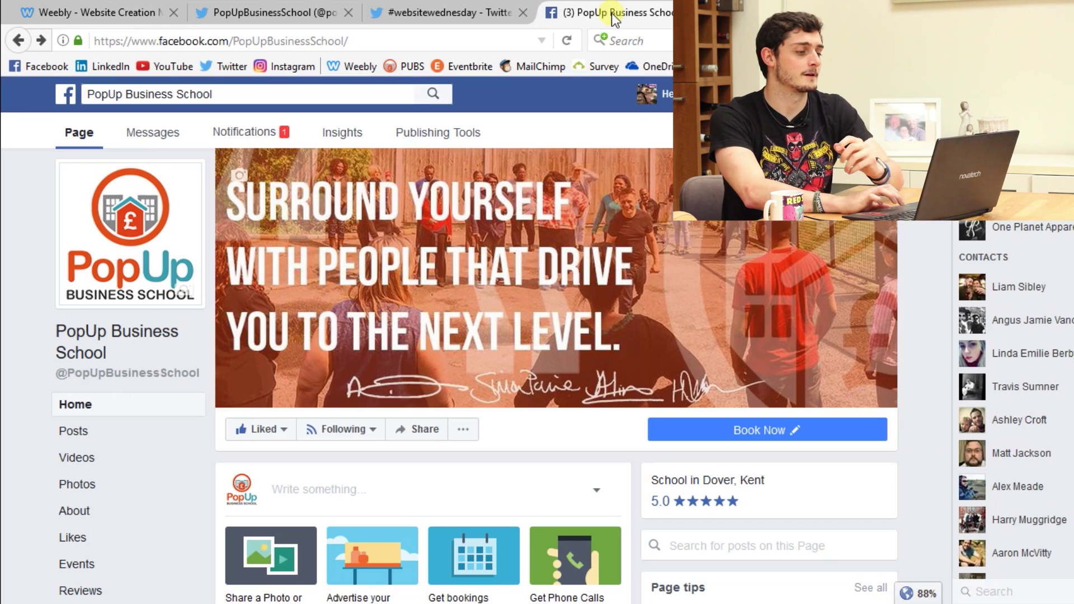
{"action": "left_click", "coordinate": [281, 39]}
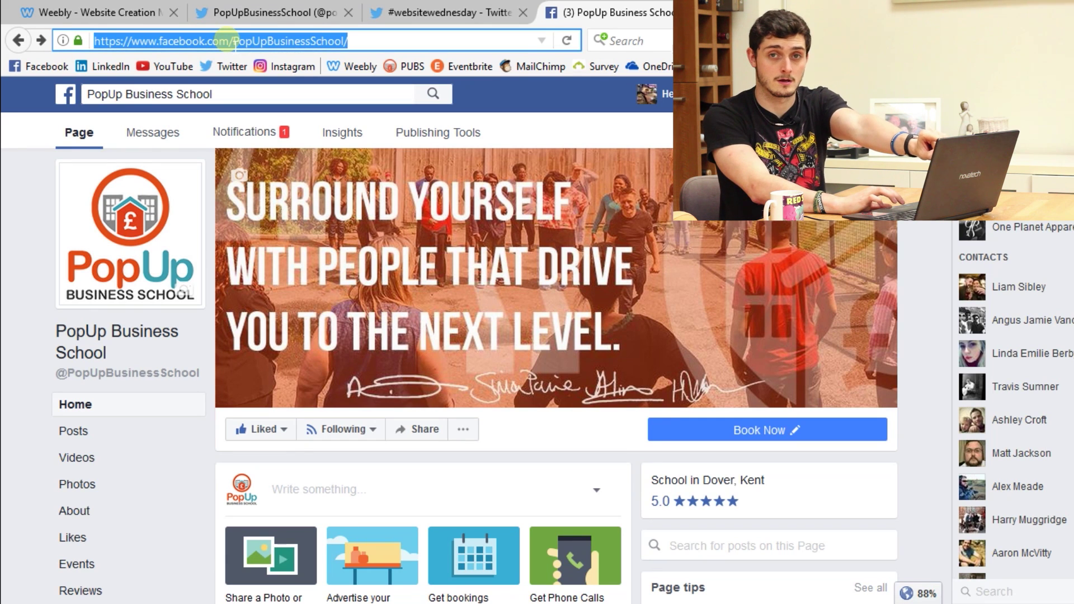
Step: Paste the Facebook page address into the Facebook icon's username field
{"action": "left_click", "coordinate": [95, 13]}
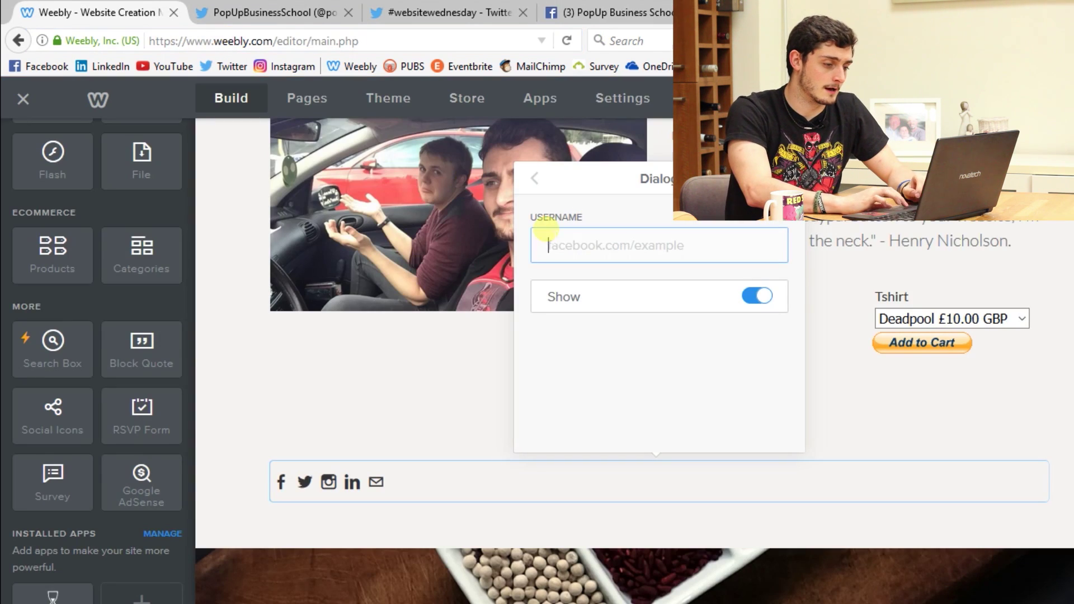
{"action": "left_click", "coordinate": [578, 238]}
{"action": "type", "text": "facebook.com/PopUpBusinessSchool/"}
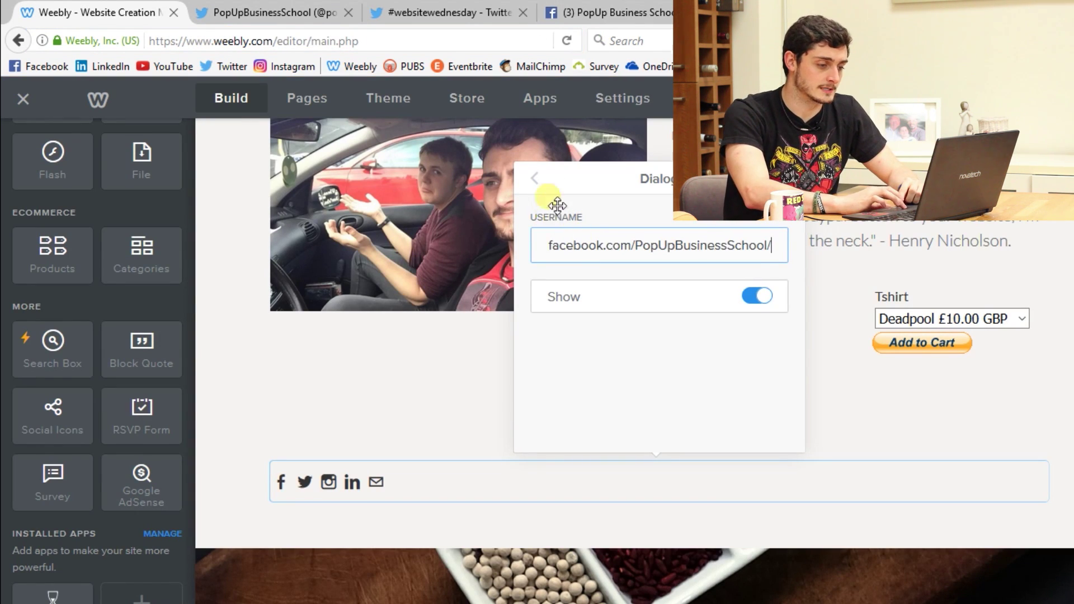
{"action": "left_click", "coordinate": [537, 179]}
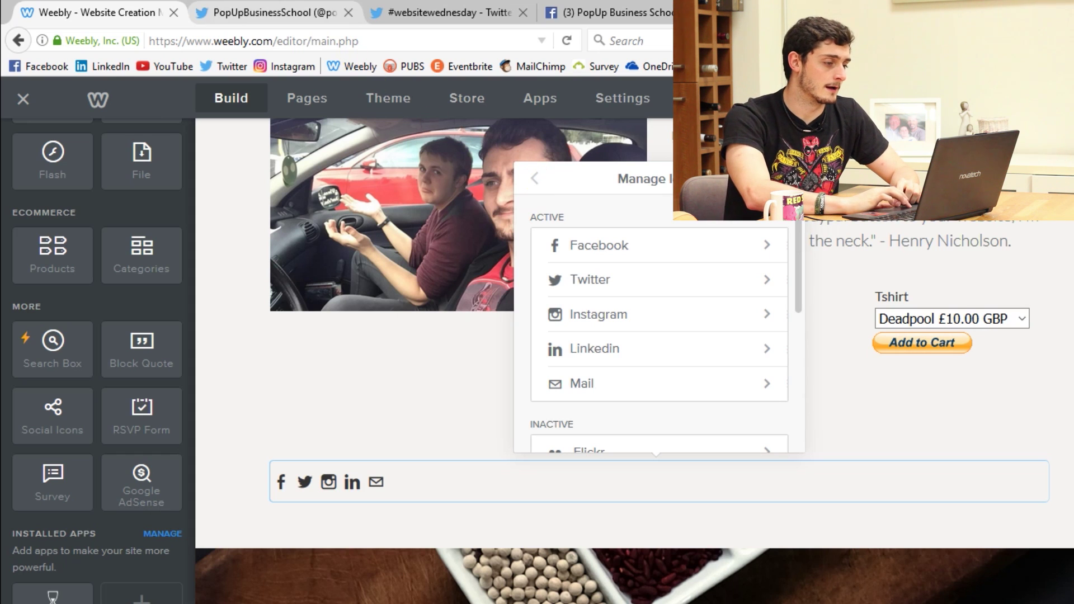
Step: Copy the twitter.com/popUPbusiness address into the Twitter icon's username field and close the icon settings
{"action": "left_click", "coordinate": [268, 12]}
{"action": "left_click", "coordinate": [342, 39]}
{"action": "key", "text": "ctrl+c"}
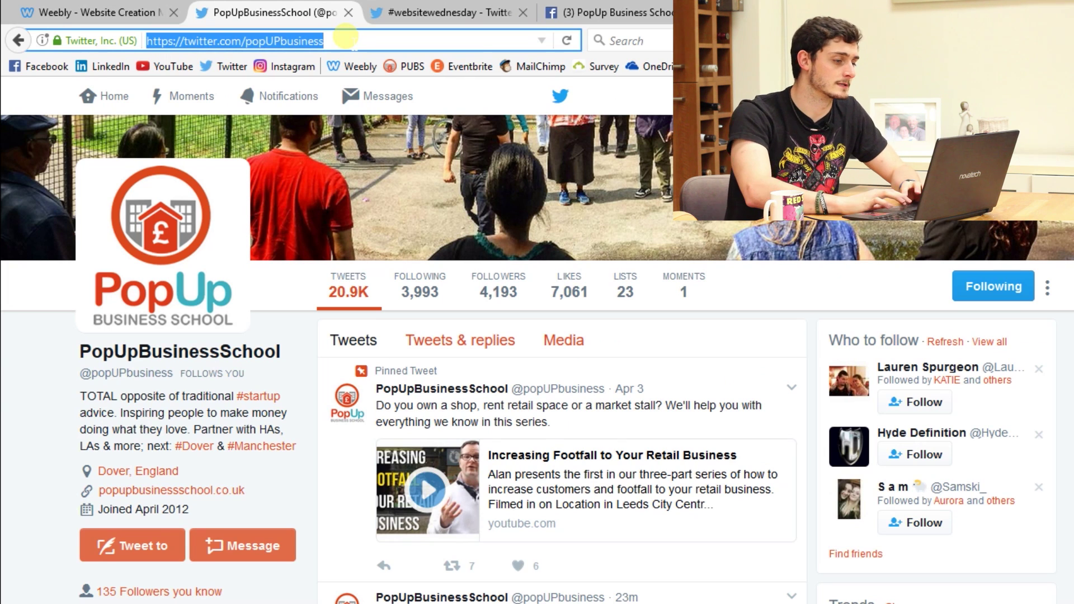
{"action": "left_click", "coordinate": [150, 17]}
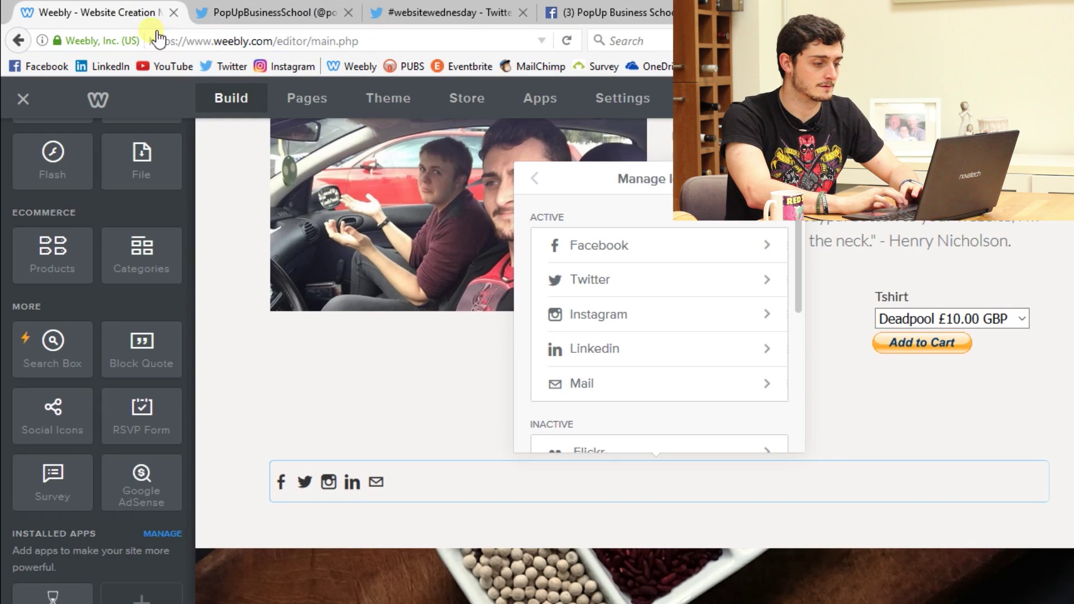
{"action": "left_click", "coordinate": [585, 287]}
{"action": "left_click", "coordinate": [597, 247]}
{"action": "key", "text": "ctrl+v"}
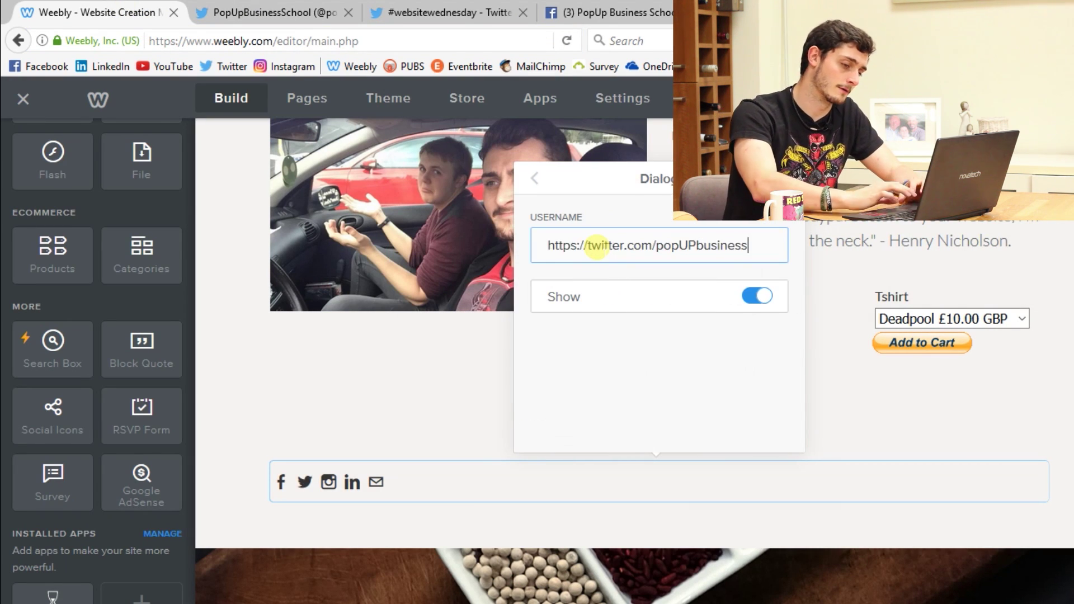
{"action": "left_click", "coordinate": [537, 182]}
{"action": "left_click", "coordinate": [419, 362]}
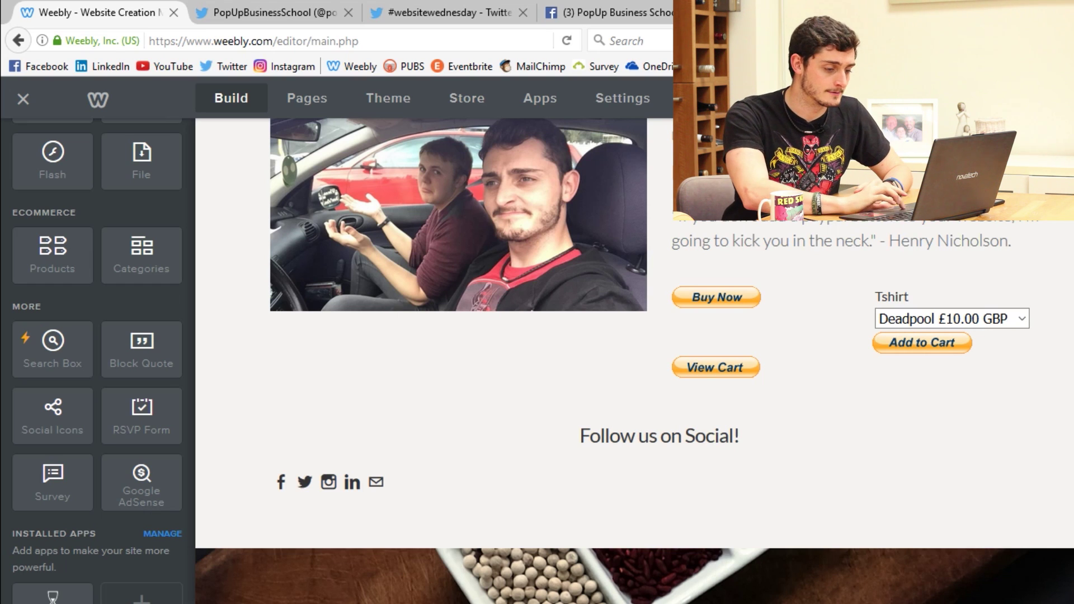
Step: Return to the popUPbusiness Twitter profile tab
{"action": "scroll", "coordinate": [873, 509], "scroll_direction": "up", "scroll_amount": 10}
{"action": "scroll", "coordinate": [868, 505], "scroll_direction": "down", "scroll_amount": 12}
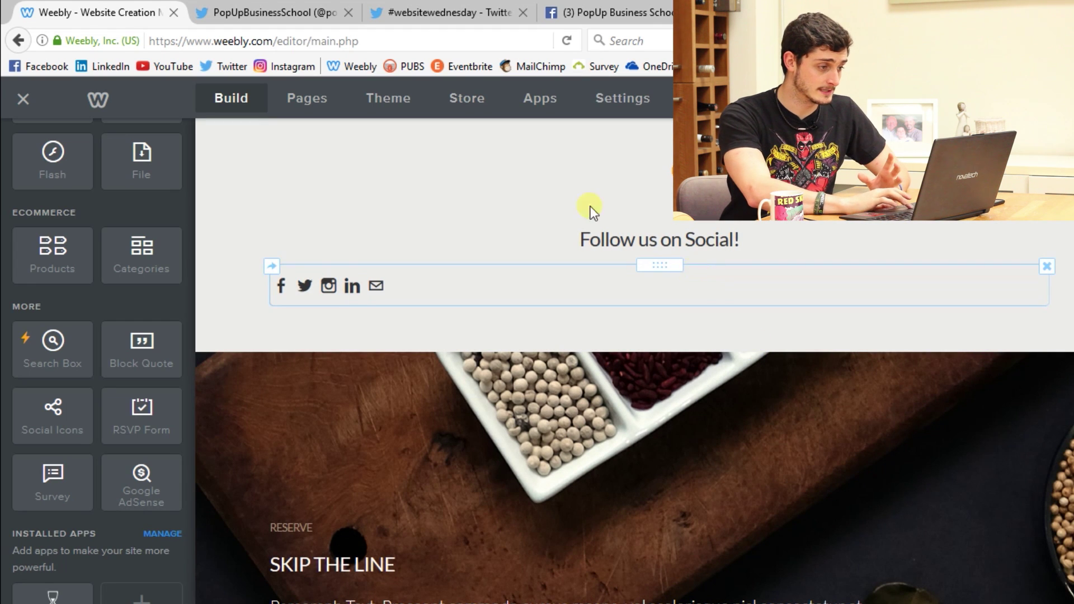
{"action": "left_click", "coordinate": [264, 13]}
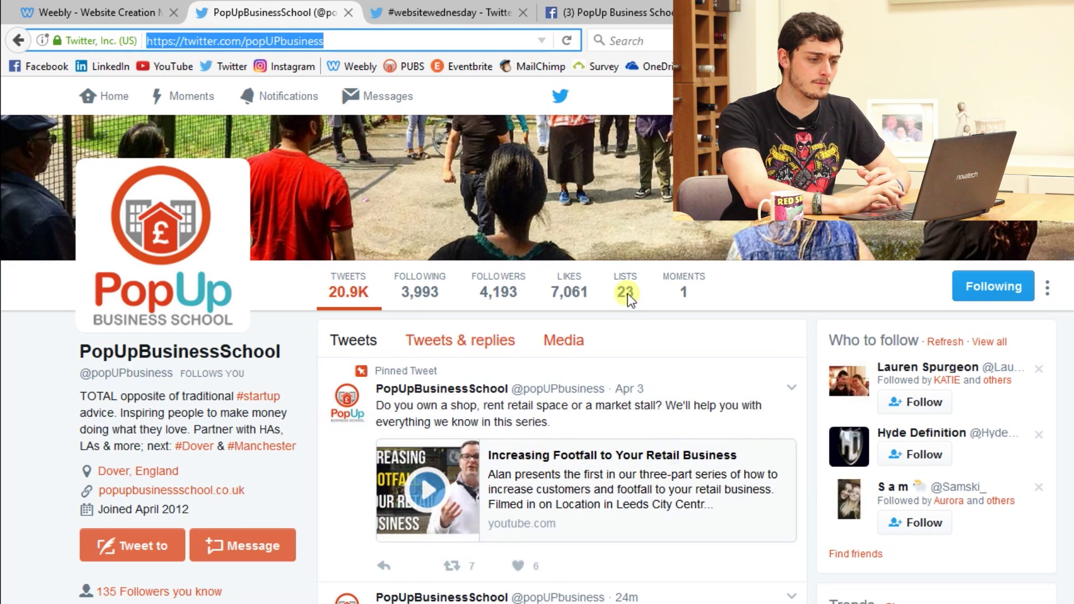
Step: Choose Embed this Profile from the popUPbusiness profile's more-actions menu
{"action": "left_click", "coordinate": [727, 345]}
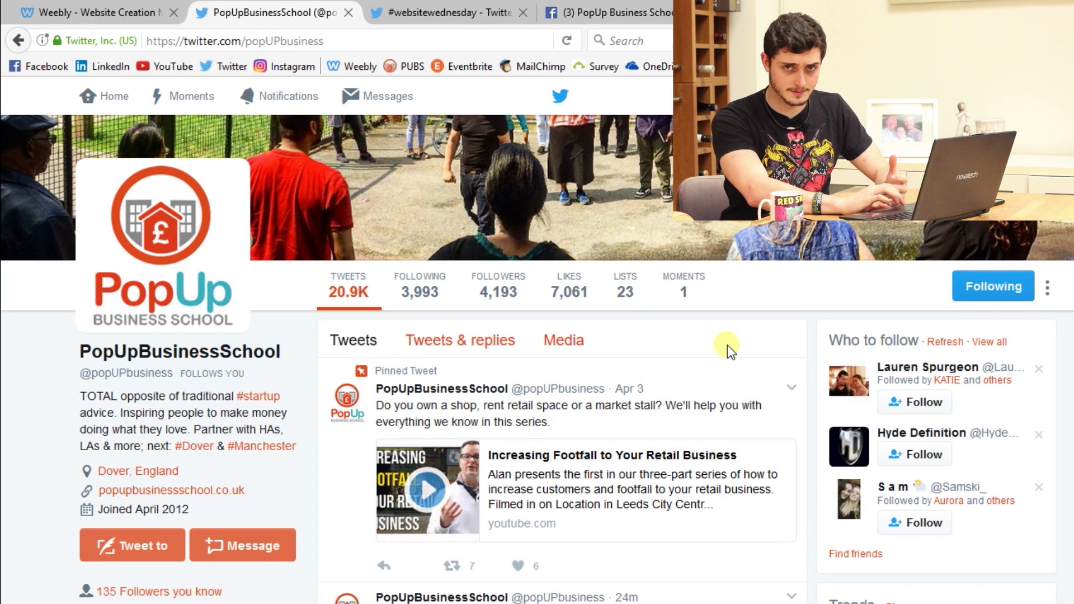
{"action": "scroll", "coordinate": [727, 345], "scroll_direction": "up", "scroll_amount": 2}
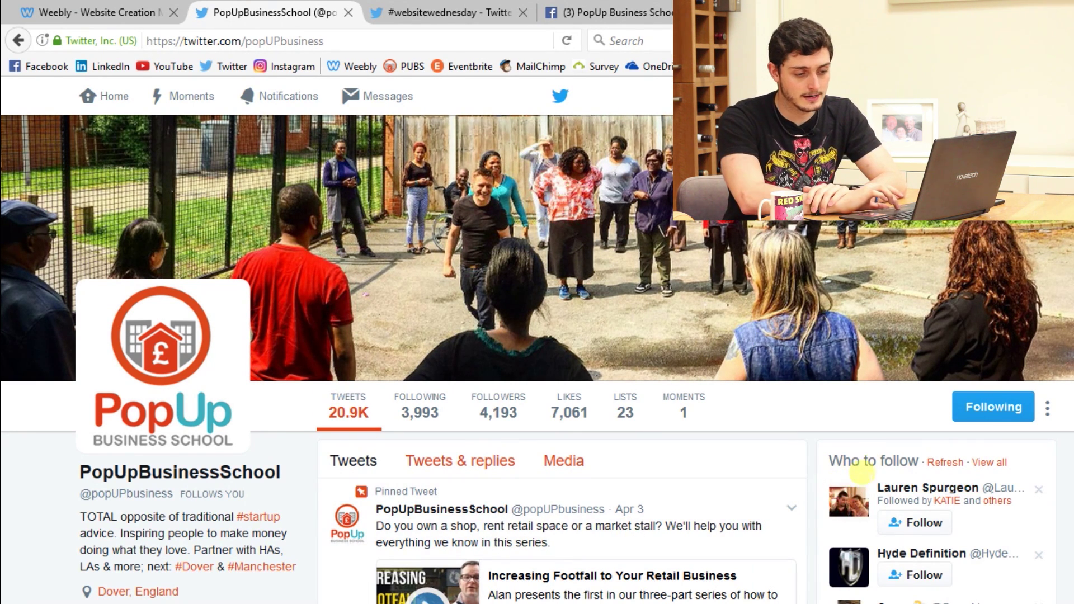
{"action": "left_click", "coordinate": [1047, 408]}
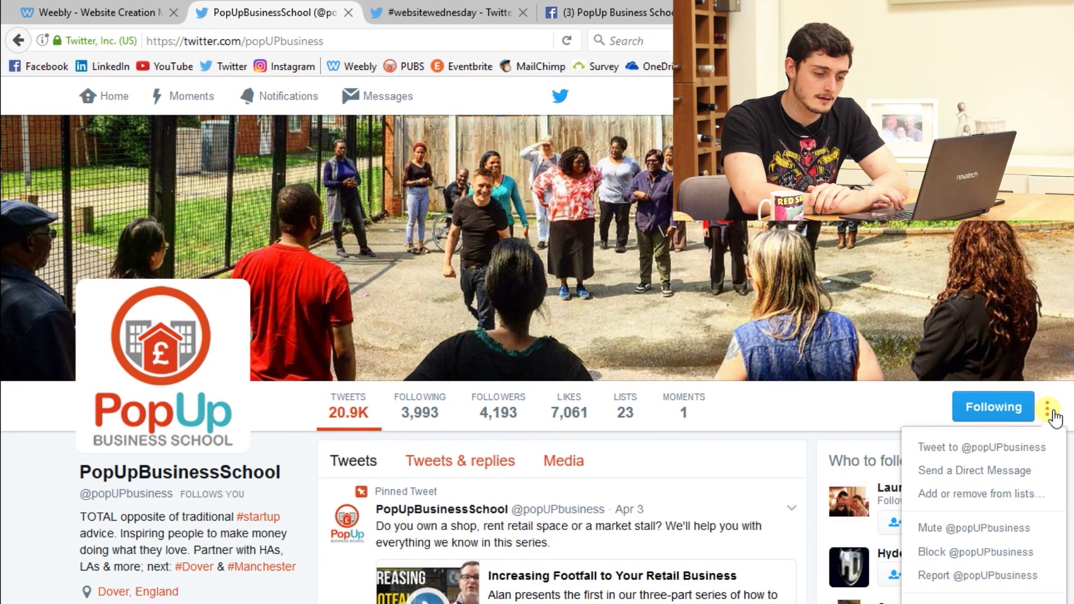
{"action": "scroll", "coordinate": [1054, 417], "scroll_direction": "down", "scroll_amount": 3}
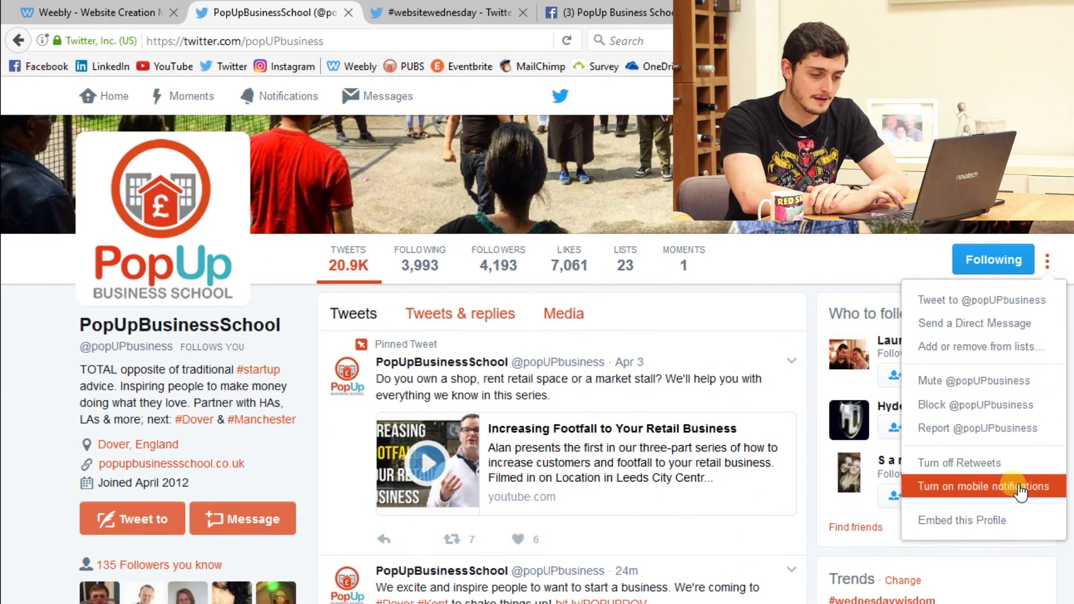
{"action": "left_click", "coordinate": [959, 521]}
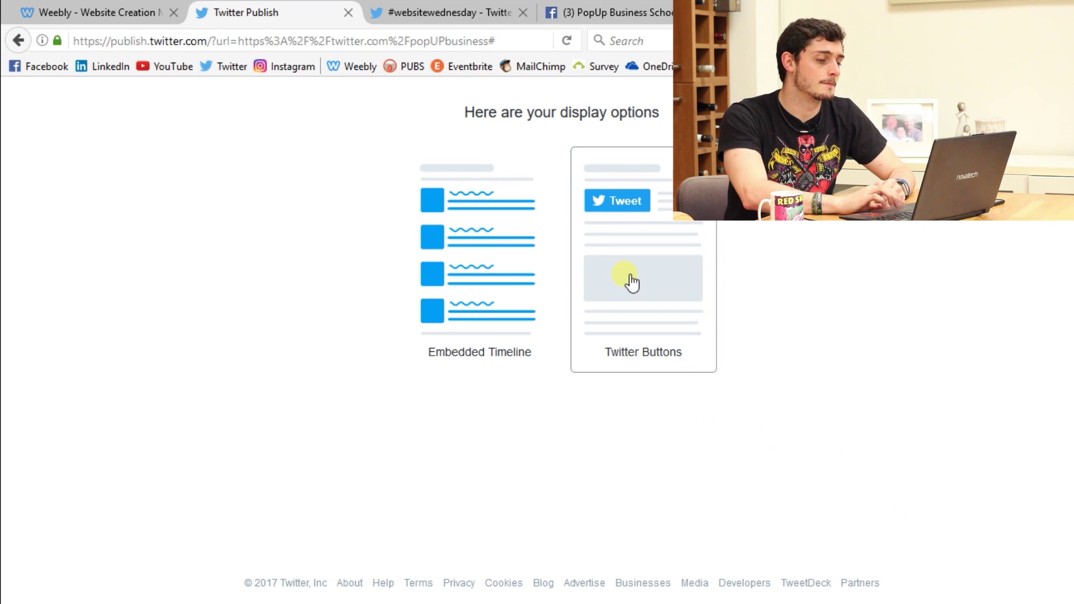
Step: Choose Embedded Timeline, copy the popUPbusiness timeline code, and go back to Weebly
{"action": "left_click", "coordinate": [477, 290]}
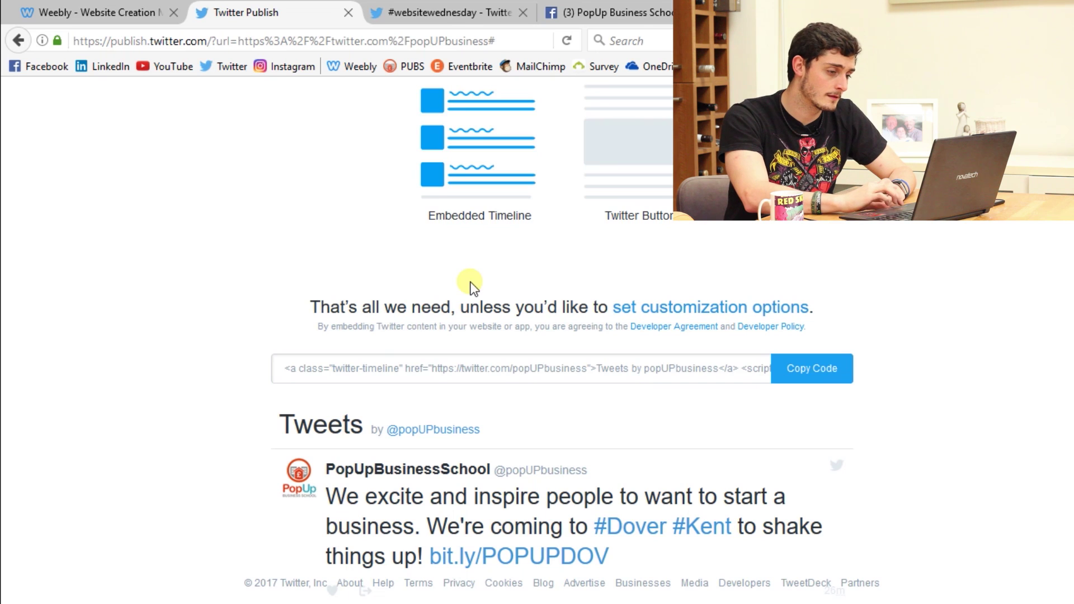
{"action": "scroll", "coordinate": [472, 283], "scroll_direction": "up", "scroll_amount": 3}
{"action": "scroll", "coordinate": [472, 283], "scroll_direction": "down", "scroll_amount": 2}
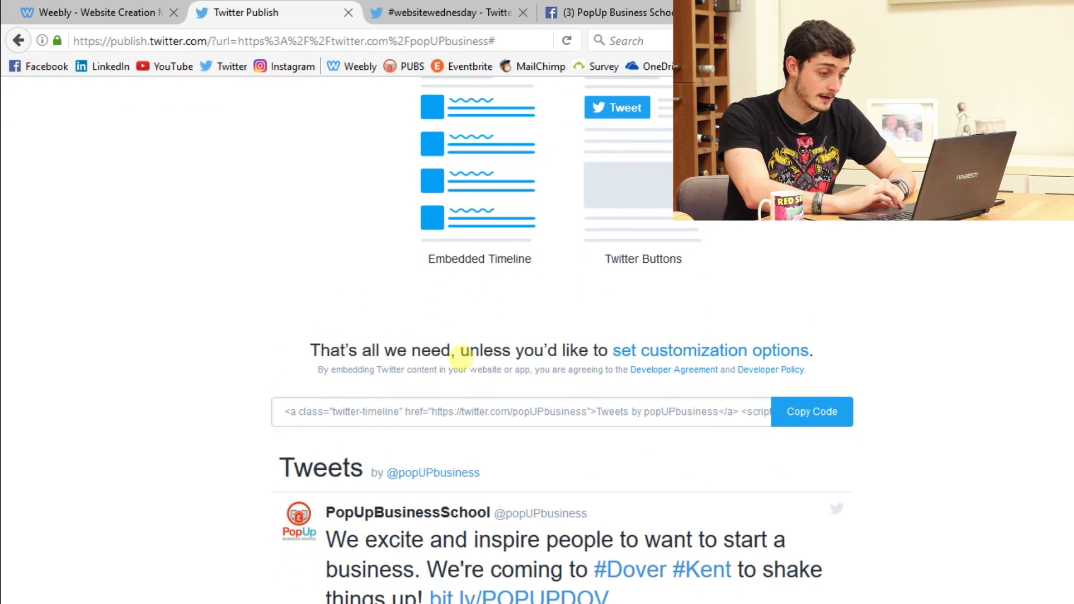
{"action": "left_click", "coordinate": [369, 410]}
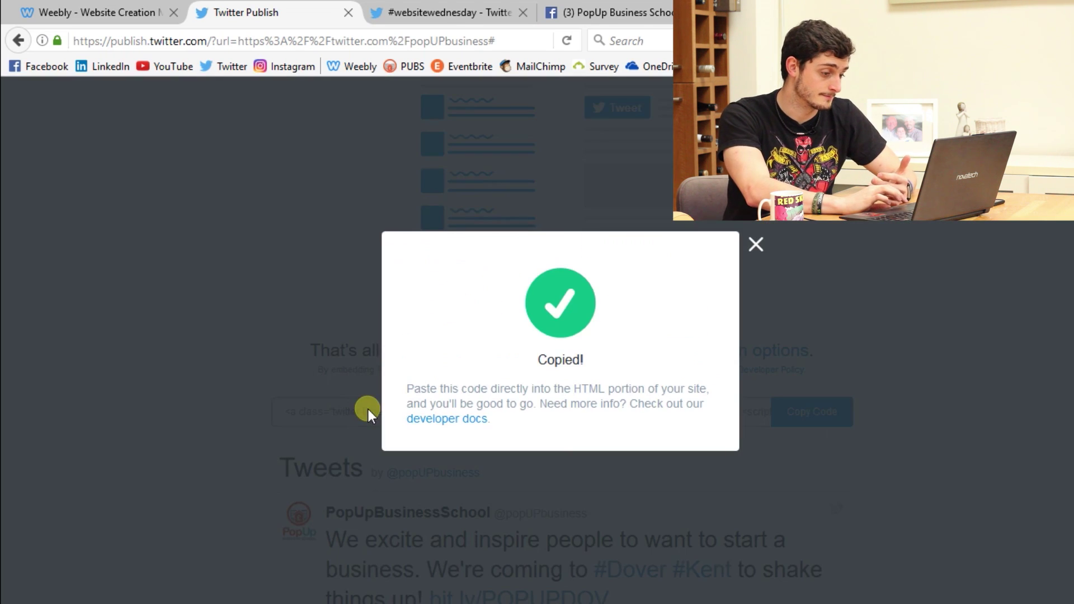
{"action": "left_click", "coordinate": [756, 245]}
{"action": "left_click", "coordinate": [132, 11]}
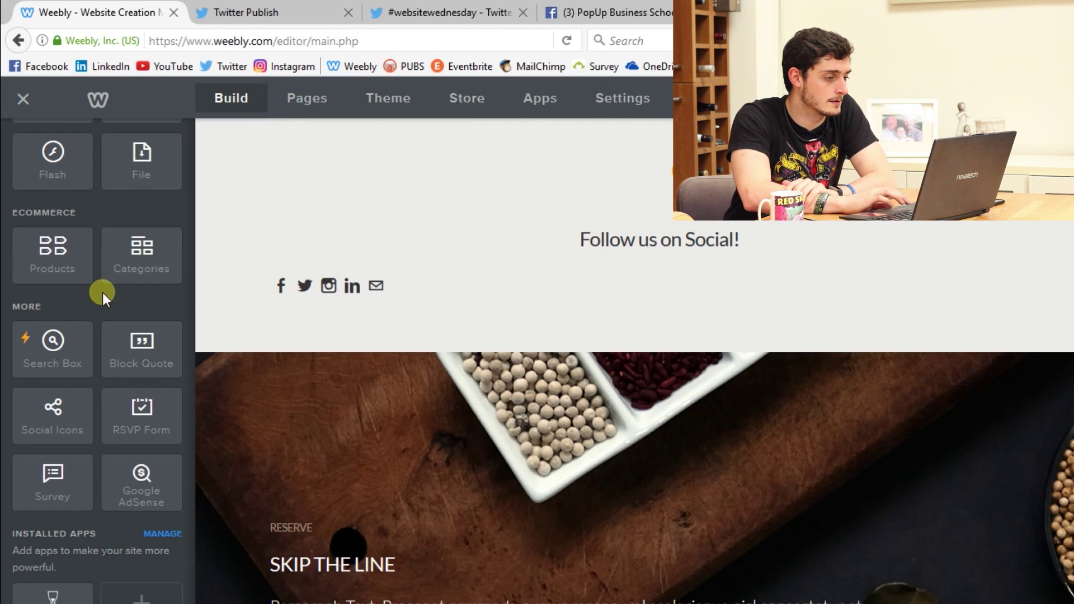
Step: Drop an Embed Code block beside 'Follow us on Social!' and paste the Twitter timeline code as custom HTML
{"action": "scroll", "coordinate": [103, 293], "scroll_direction": "up", "scroll_amount": 10}
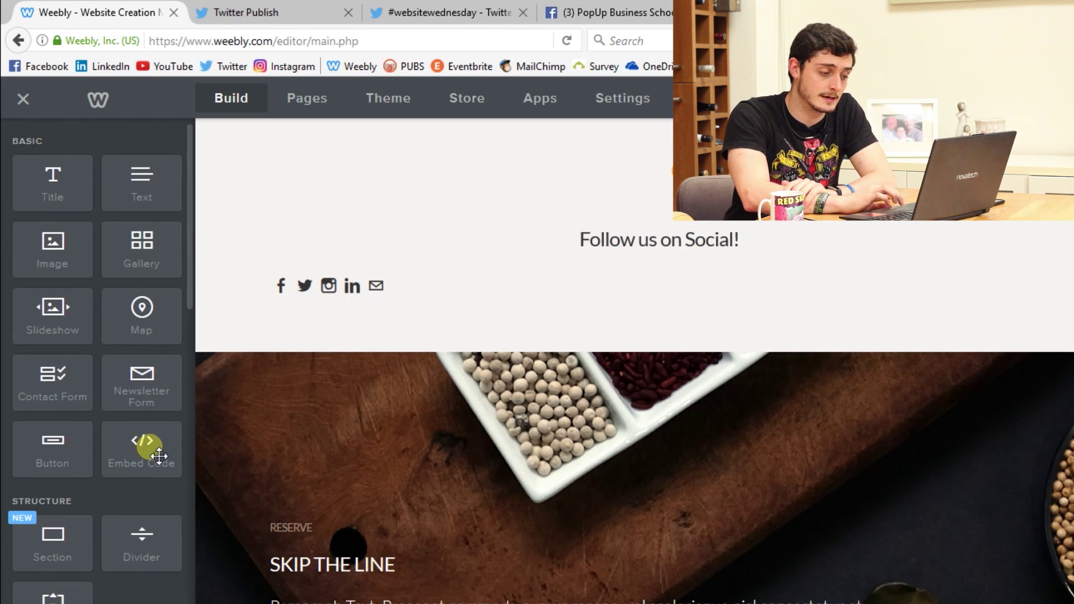
{"action": "left_click_drag", "start_coordinate": [149, 446], "coordinate": [966, 286]}
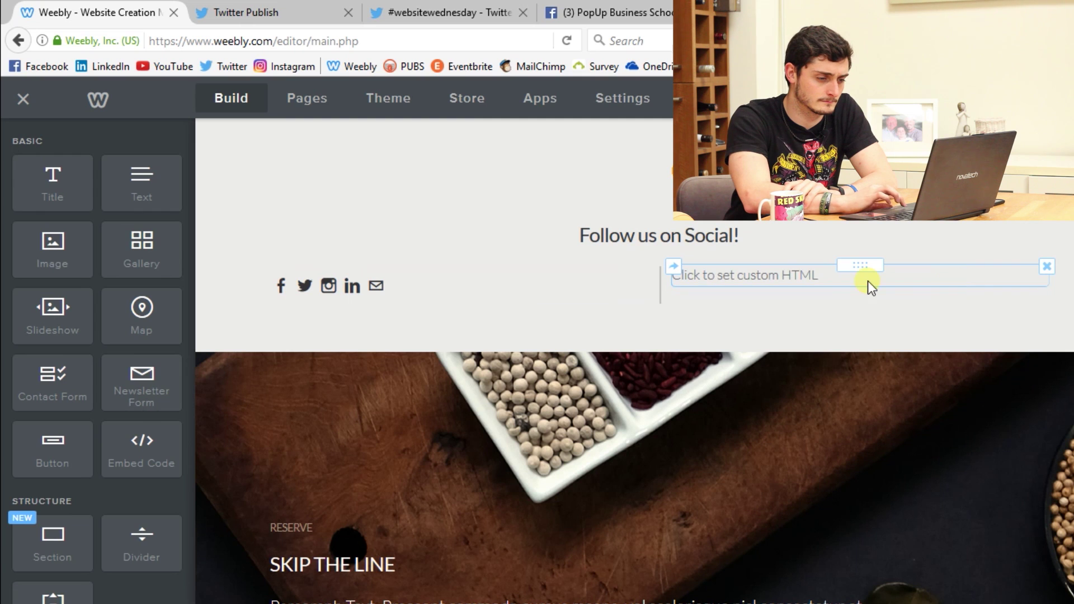
{"action": "left_click", "coordinate": [821, 285]}
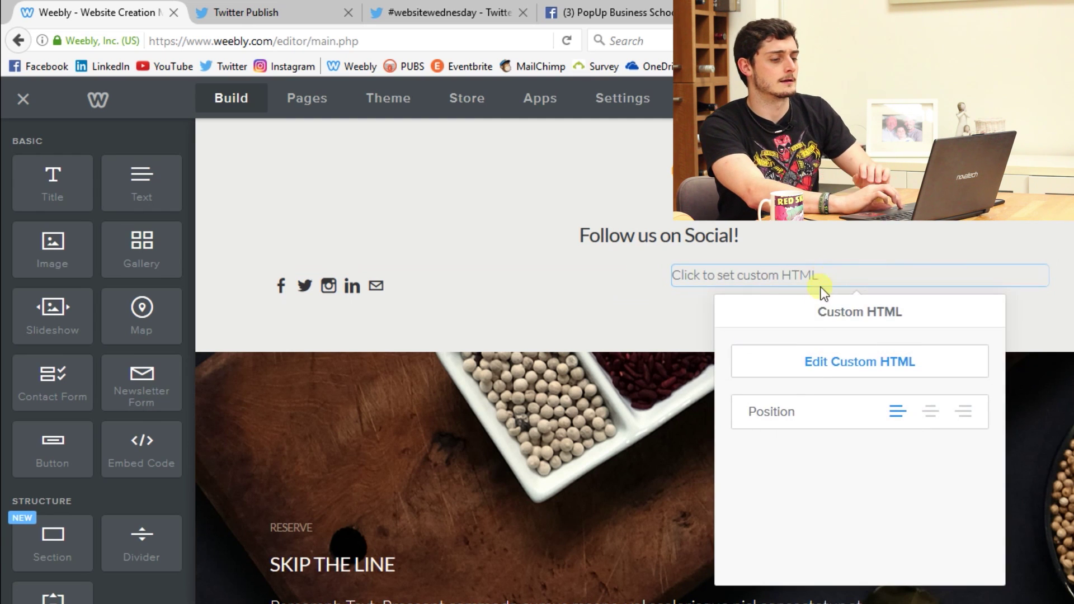
{"action": "left_click", "coordinate": [823, 362]}
{"action": "type", "text": "<a class=\"twitter-timeline\" href=\"https://twitter.com/popUPbusiness\">Tweets by popUPbusiness</a> <script async src=\"//platform.twitter.com/widgets.js\" charset=\"utf-8\"></script>"}
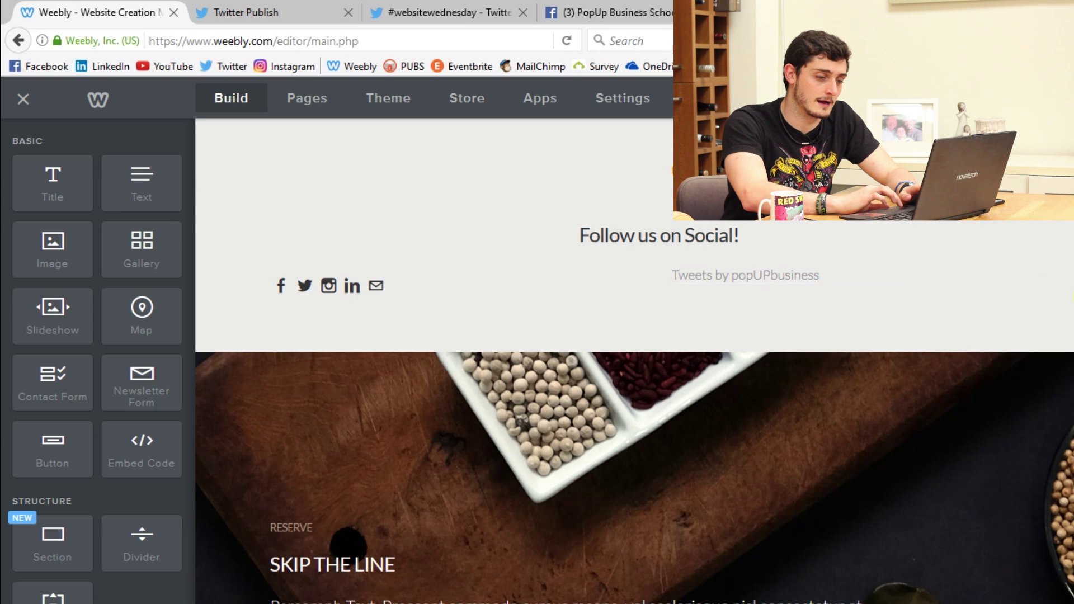
Step: Publish the site with the footer Tweets embed and close the Website Published notice
{"action": "scroll", "coordinate": [983, 280], "scroll_direction": "up", "scroll_amount": 15}
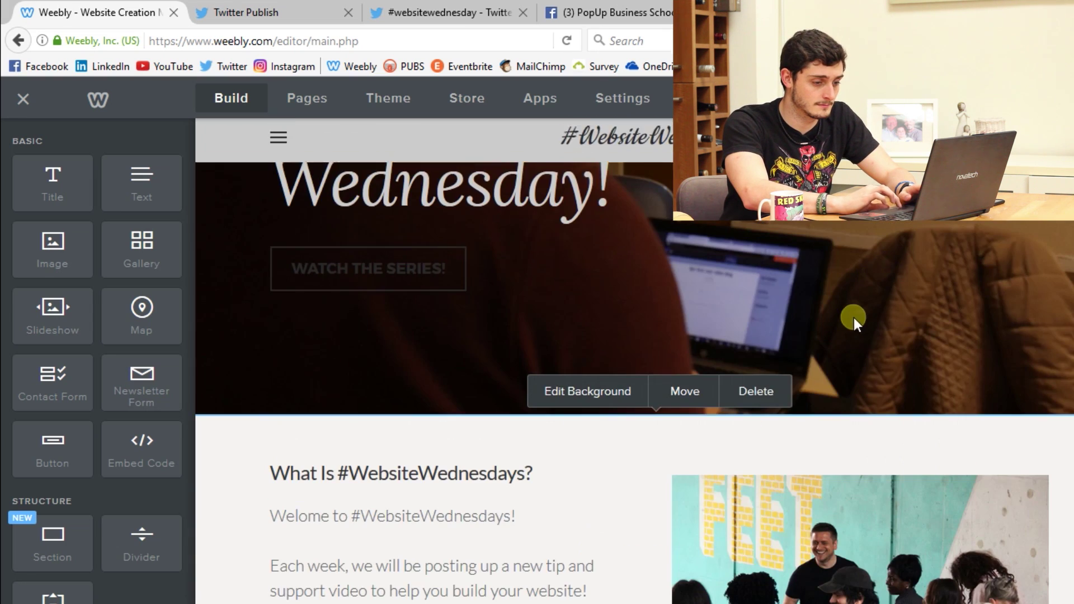
{"action": "scroll", "coordinate": [991, 388], "scroll_direction": "down", "scroll_amount": 6}
{"action": "scroll", "coordinate": [992, 388], "scroll_direction": "down", "scroll_amount": 6}
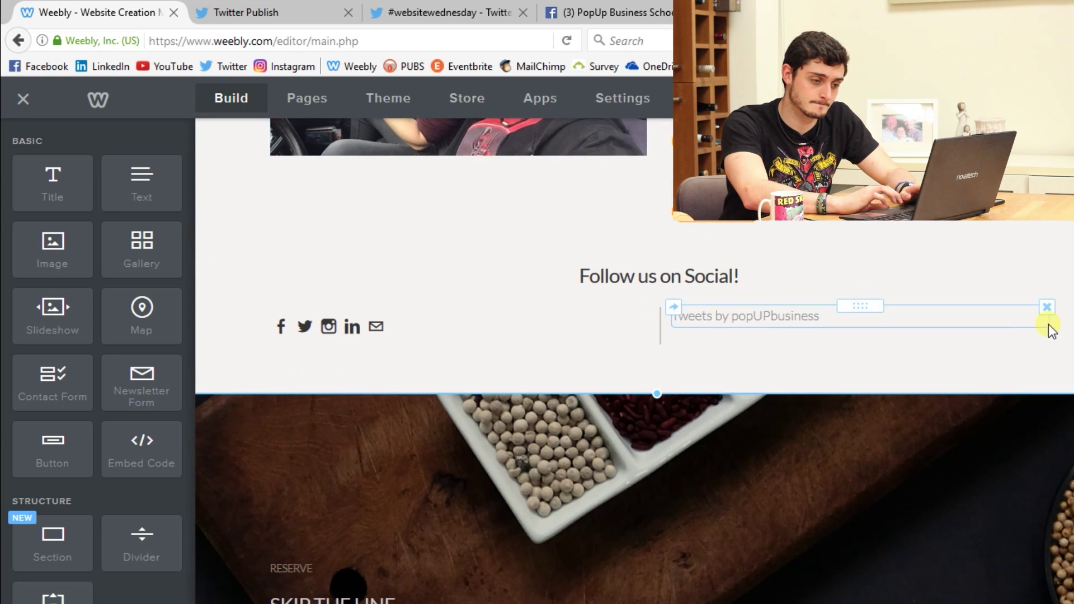
{"action": "left_click", "coordinate": [1048, 329]}
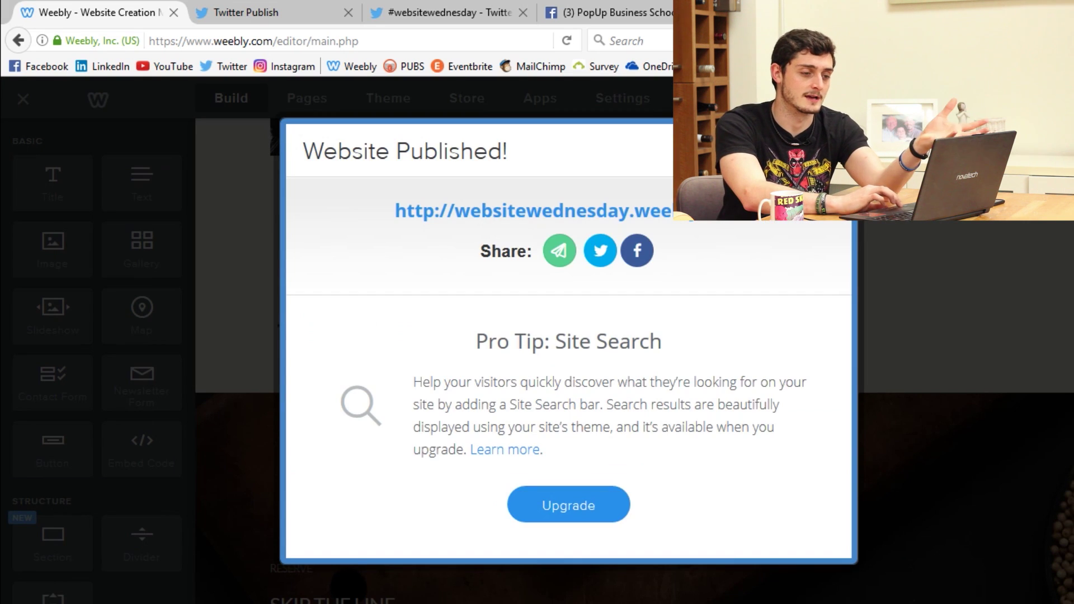
{"action": "key", "text": "Escape"}
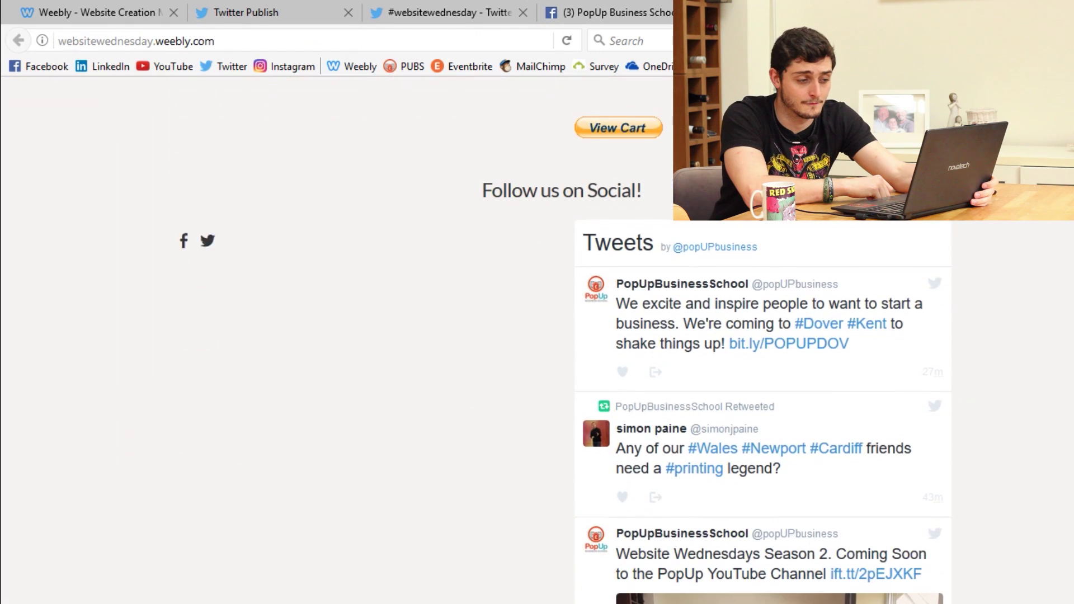
Step: Check the live footer's 'Tweets by popUPbusiness' feed, then go to the #websitewednesday search results
{"action": "scroll", "coordinate": [565, 342], "scroll_direction": "down", "scroll_amount": 4}
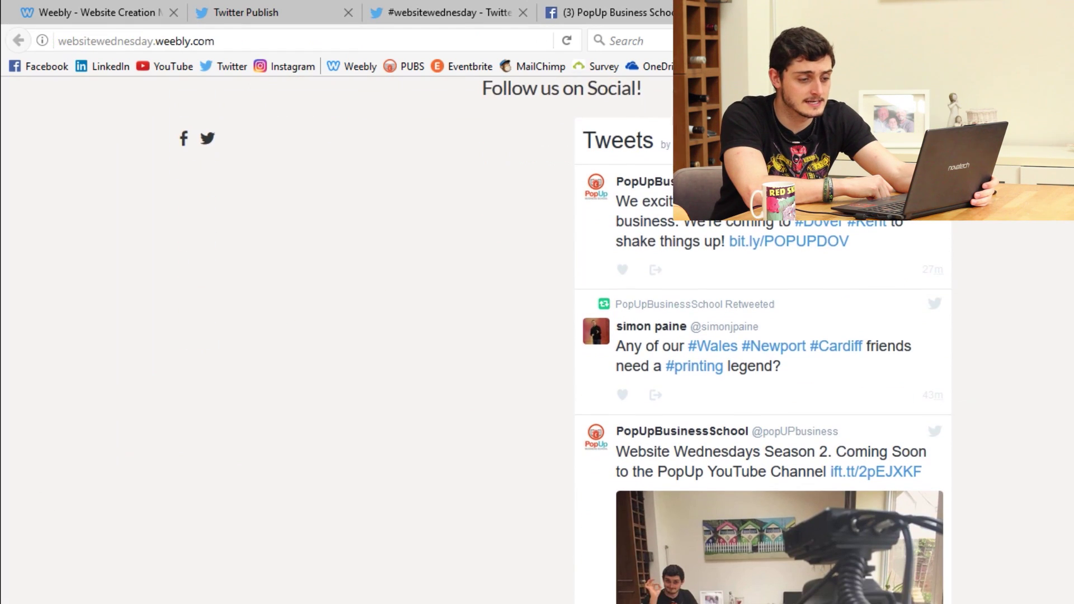
{"action": "scroll", "coordinate": [763, 340], "scroll_direction": "down", "scroll_amount": 2}
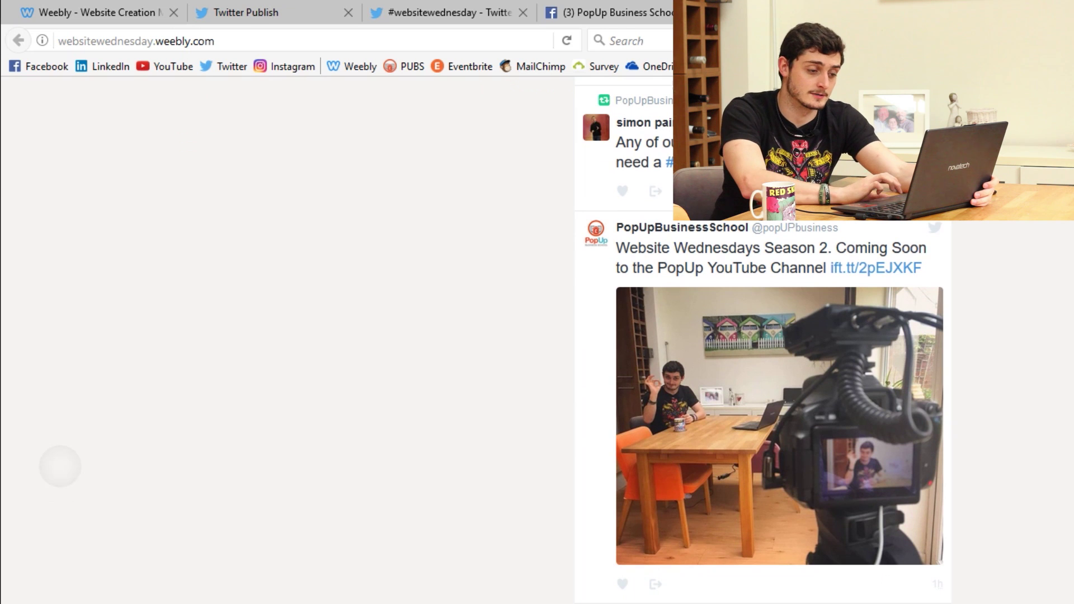
{"action": "scroll", "coordinate": [1019, 403], "scroll_direction": "up", "scroll_amount": 4}
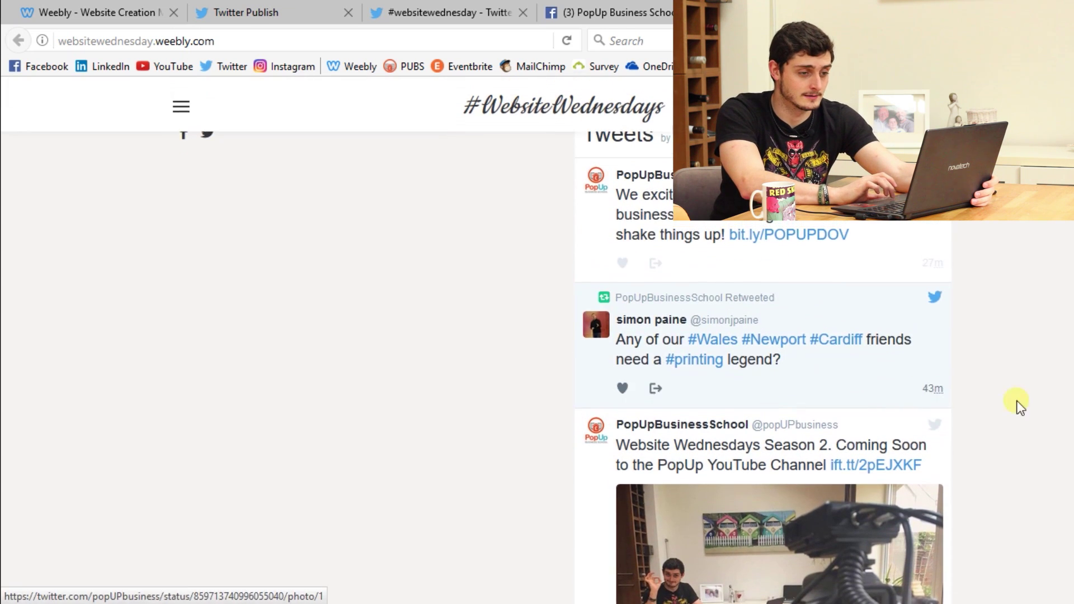
{"action": "scroll", "coordinate": [1019, 403], "scroll_direction": "down", "scroll_amount": 1}
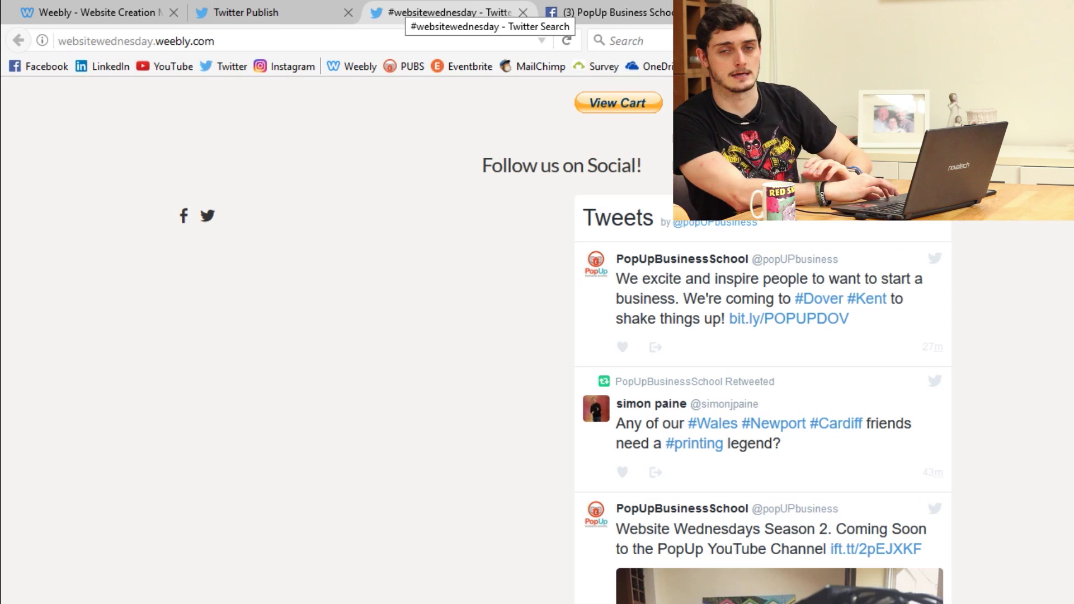
{"action": "left_click", "coordinate": [442, 13]}
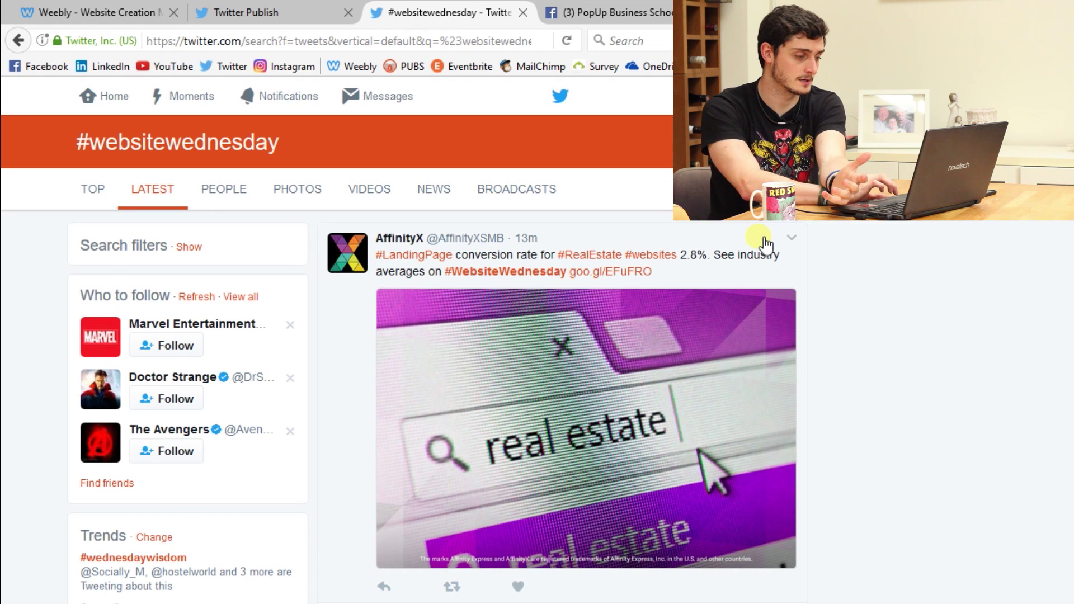
Step: Choose 'Embed this search' from the options menu of the #websitewednesday results
{"action": "scroll", "coordinate": [921, 255], "scroll_direction": "down", "scroll_amount": 1}
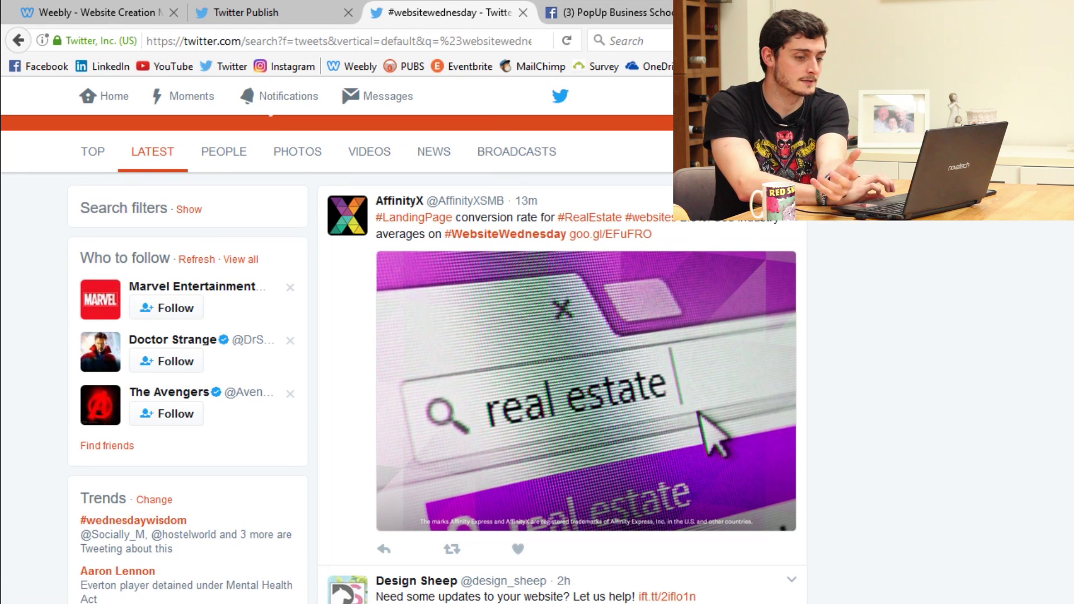
{"action": "left_click", "coordinate": [1052, 152]}
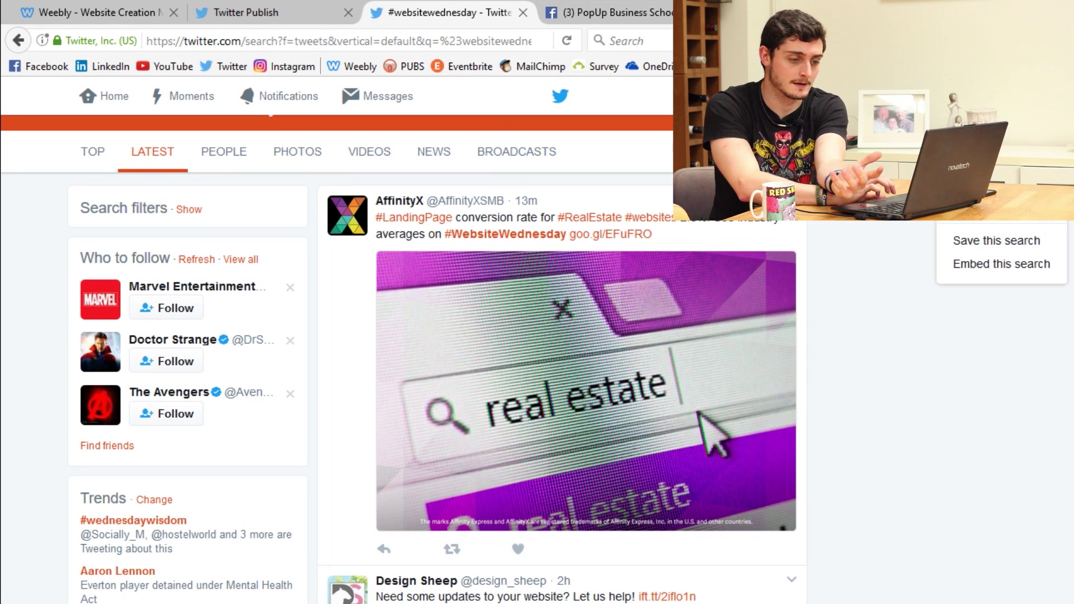
{"action": "left_click", "coordinate": [1012, 271]}
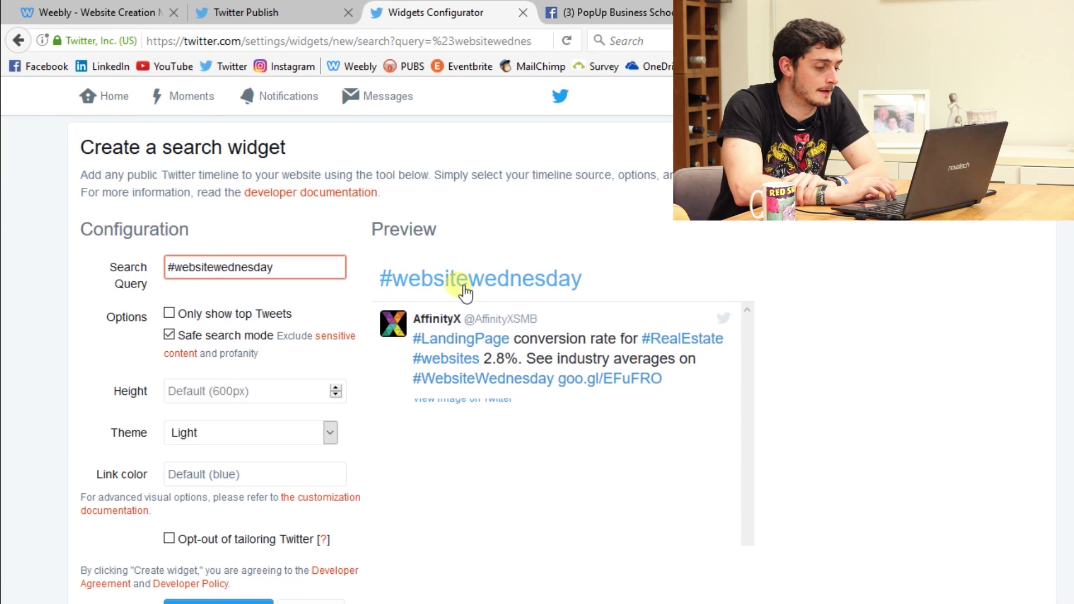
Step: Create the #websitewednesday search widget and return to the Weebly editor
{"action": "scroll", "coordinate": [463, 289], "scroll_direction": "down", "scroll_amount": 1}
{"action": "scroll", "coordinate": [242, 394], "scroll_direction": "down", "scroll_amount": 1}
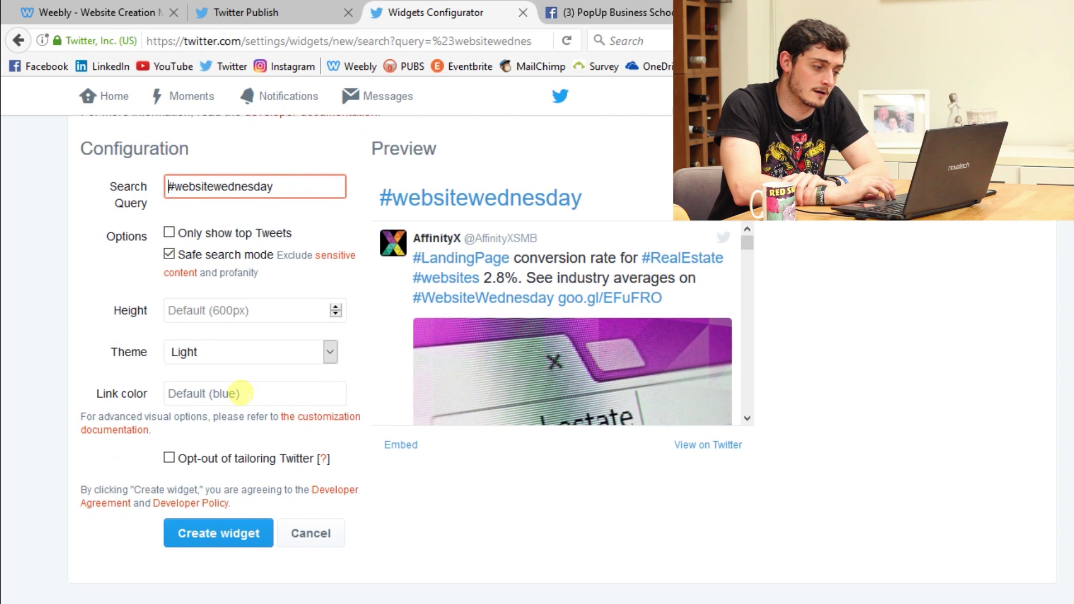
{"action": "scroll", "coordinate": [241, 393], "scroll_direction": "up", "scroll_amount": 2}
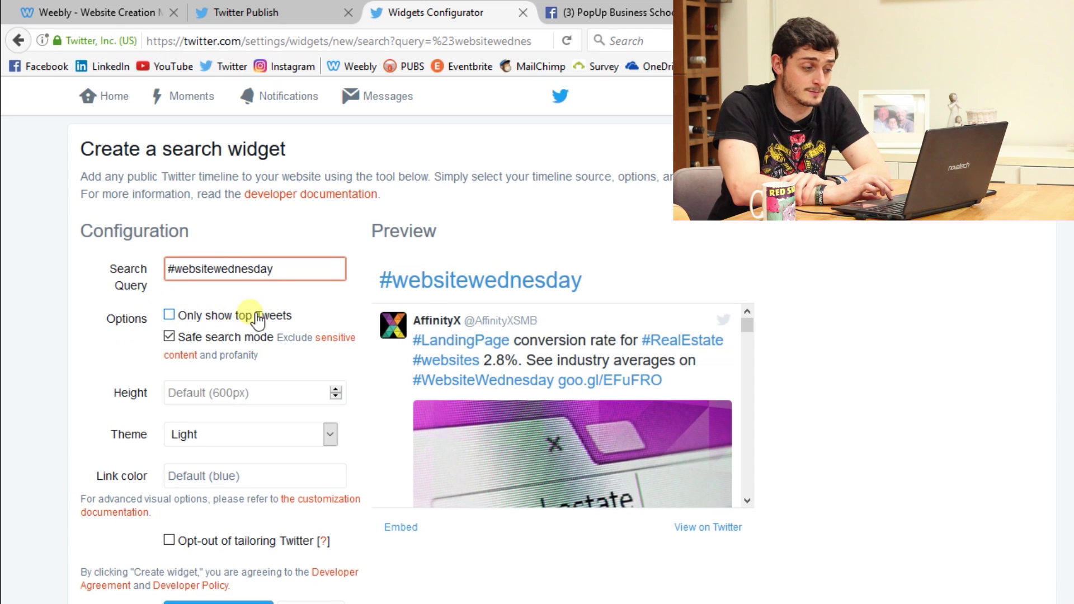
{"action": "scroll", "coordinate": [105, 342], "scroll_direction": "down", "scroll_amount": 1}
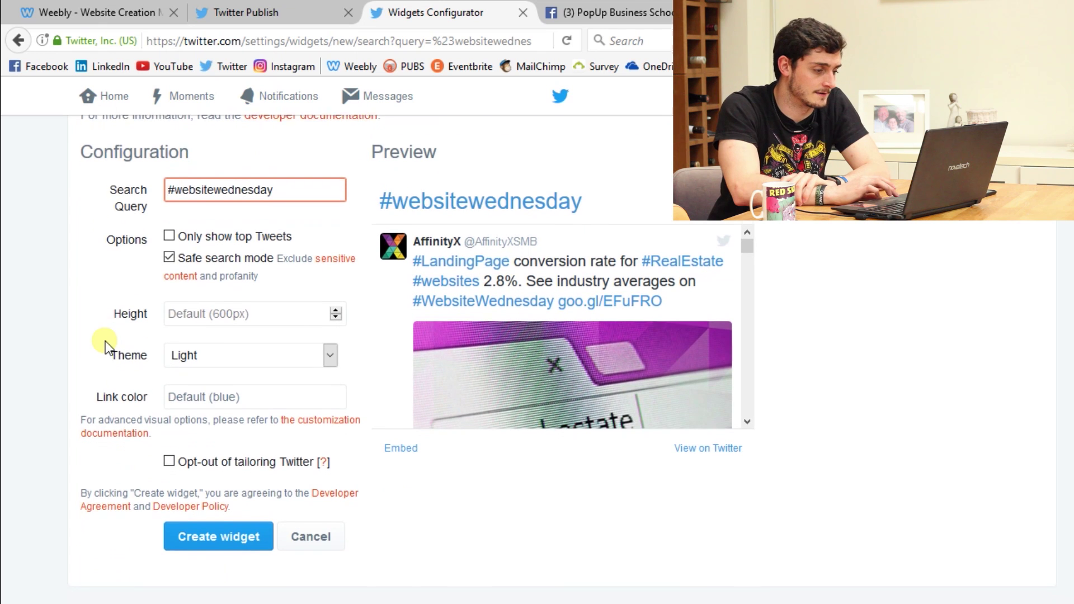
{"action": "left_click", "coordinate": [229, 546]}
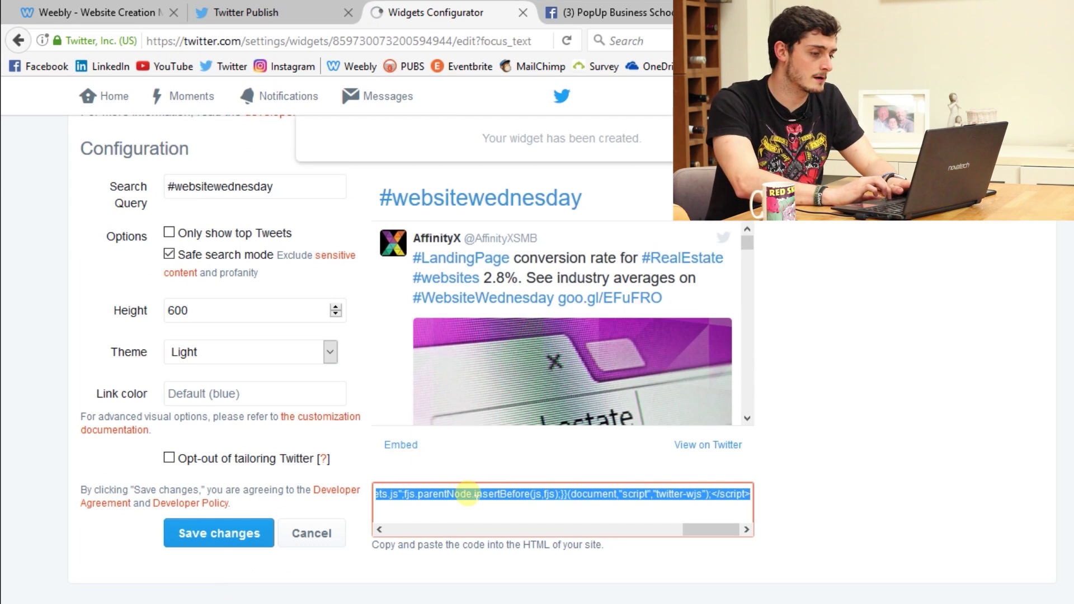
{"action": "left_click", "coordinate": [92, 17]}
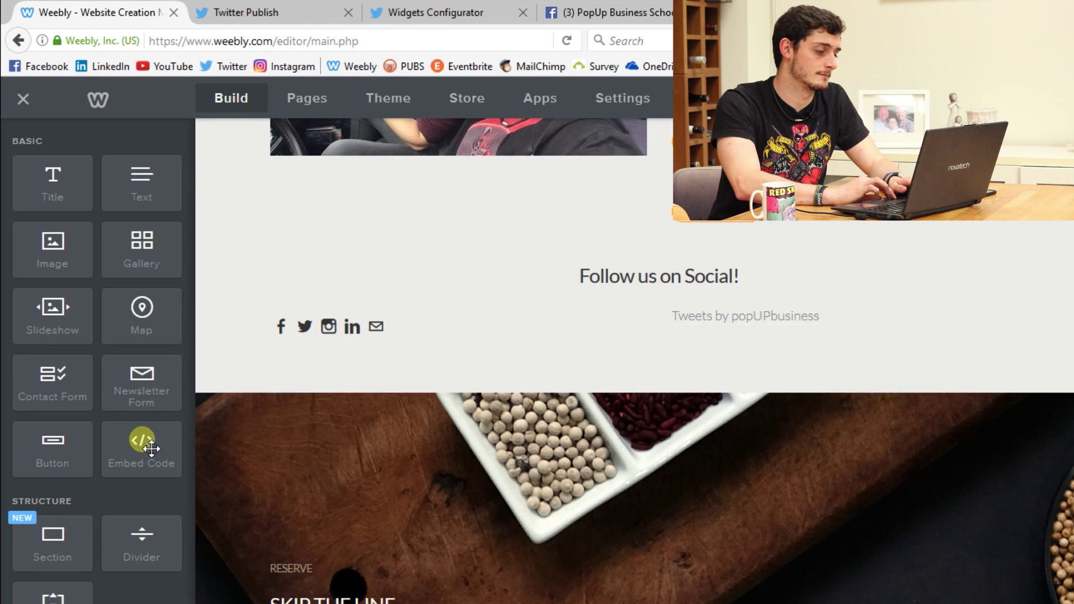
Step: Paste the search widget code into a new Embed Code block under the social icons, then publish
{"action": "left_click_drag", "start_coordinate": [143, 438], "coordinate": [336, 366]}
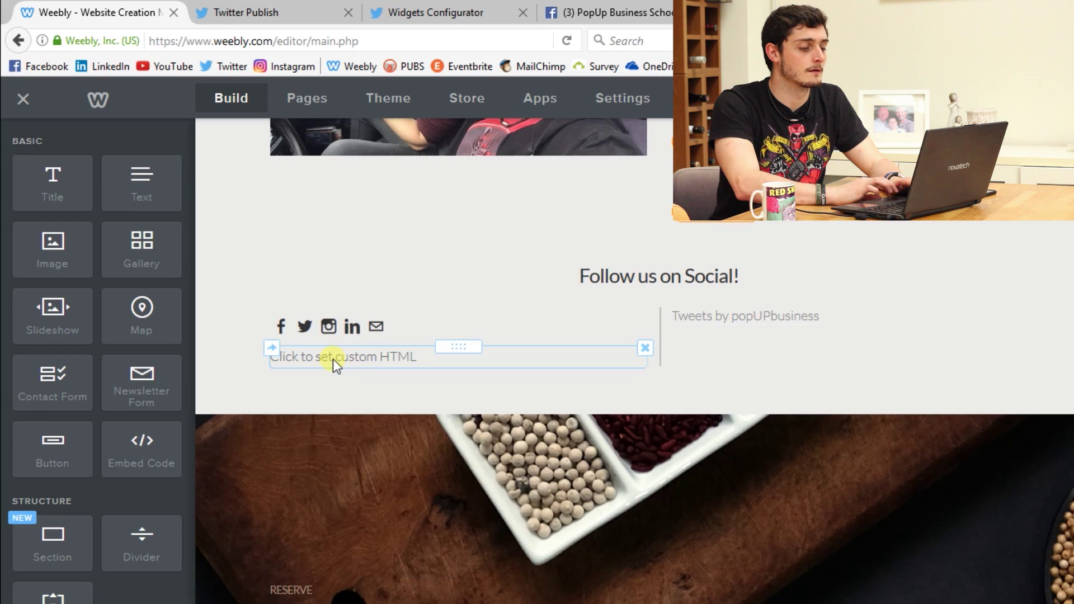
{"action": "left_click", "coordinate": [335, 365]}
{"action": "left_click", "coordinate": [434, 373]}
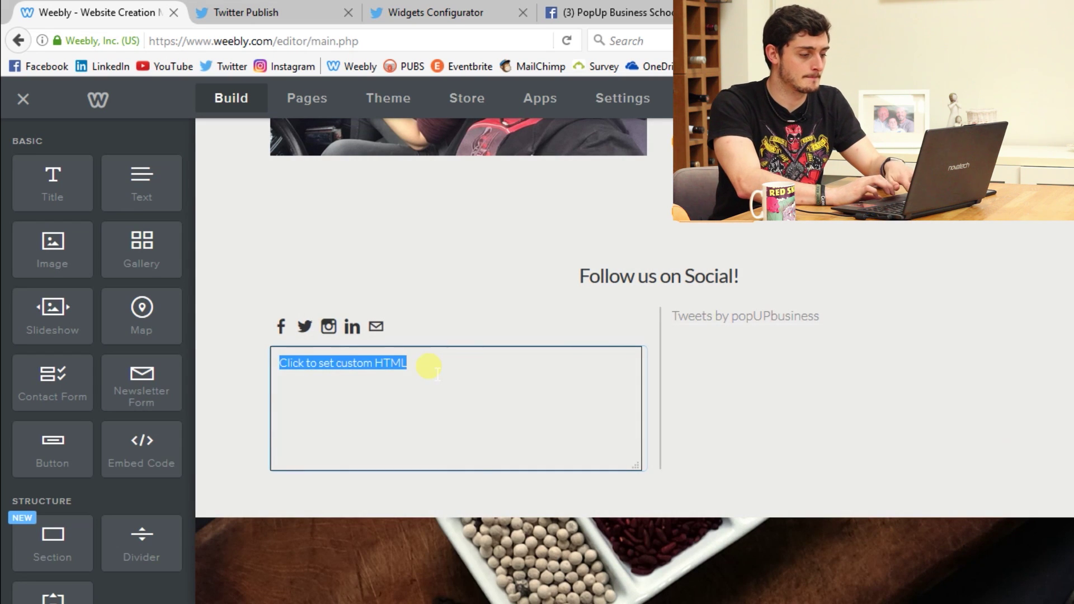
{"action": "key", "text": "ctrl+v"}
{"action": "left_click", "coordinate": [227, 401]}
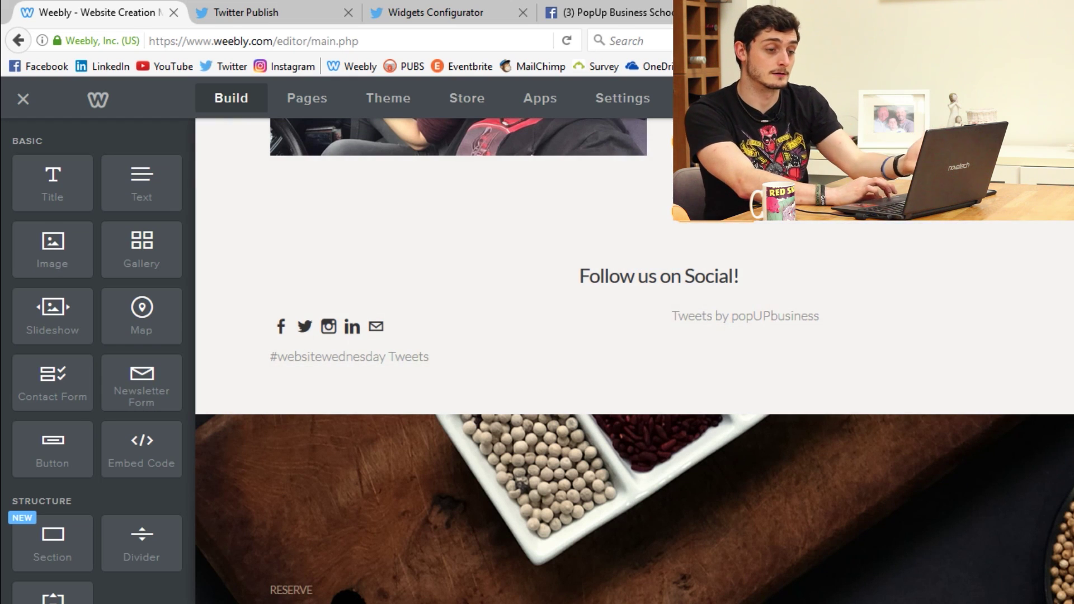
{"action": "left_click", "coordinate": [1040, 98]}
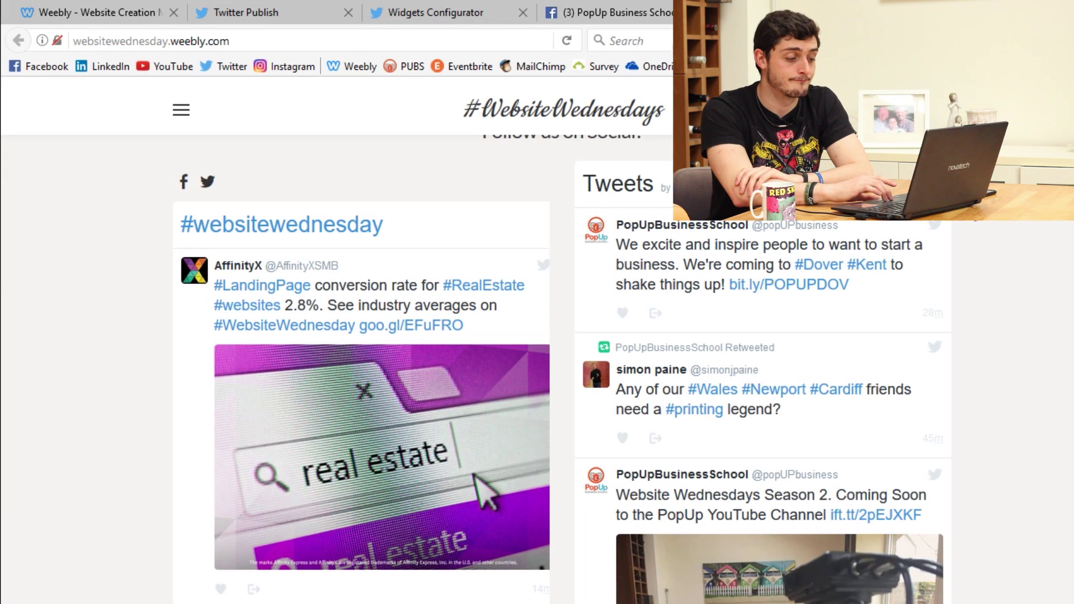
{"action": "scroll", "coordinate": [297, 342], "scroll_direction": "down", "scroll_amount": 1}
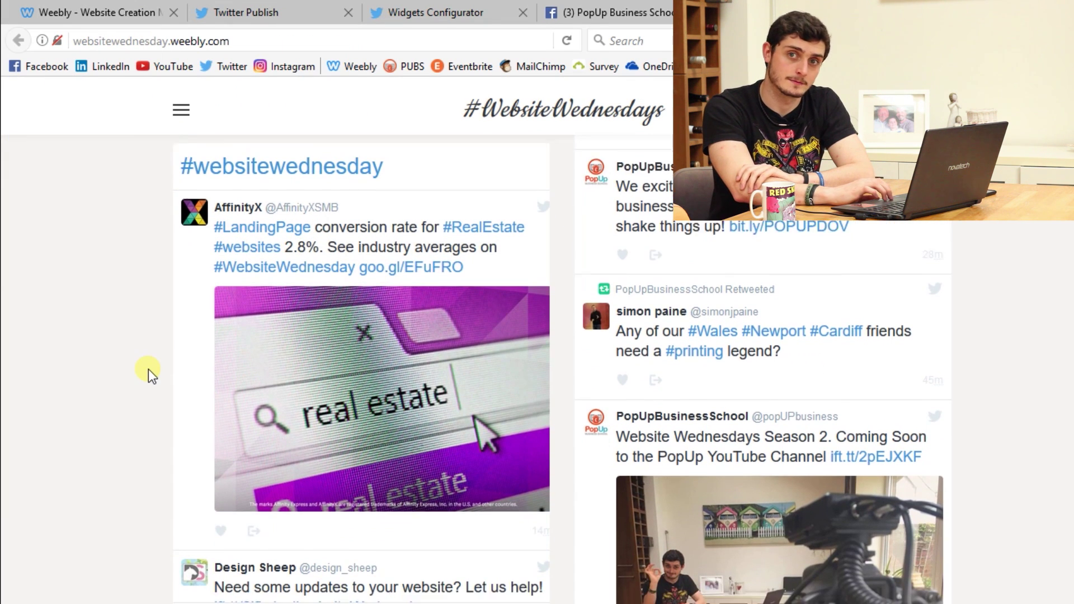
{"action": "scroll", "coordinate": [148, 369], "scroll_direction": "down", "scroll_amount": 1}
{"action": "scroll", "coordinate": [149, 369], "scroll_direction": "down", "scroll_amount": 5}
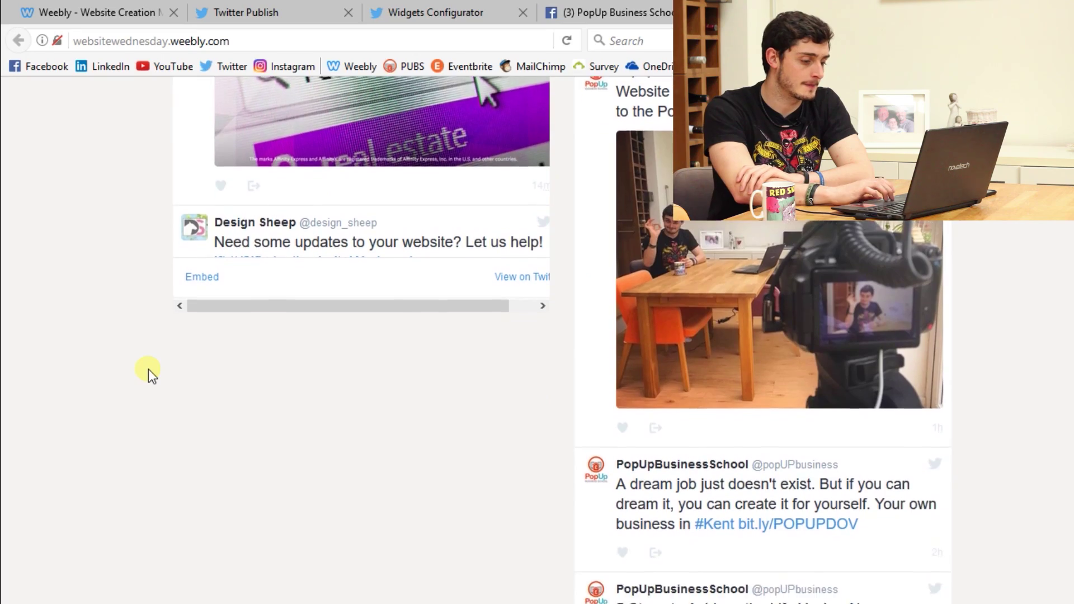
{"action": "scroll", "coordinate": [149, 369], "scroll_direction": "down", "scroll_amount": 2}
{"action": "scroll", "coordinate": [149, 370], "scroll_direction": "down", "scroll_amount": 10}
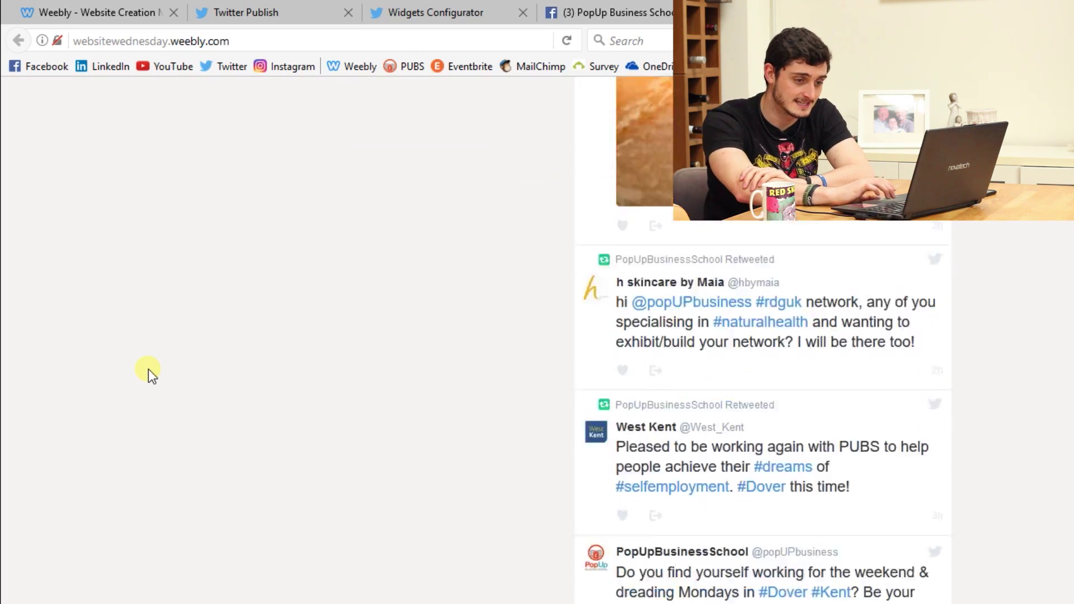
{"action": "scroll", "coordinate": [149, 369], "scroll_direction": "down", "scroll_amount": 15}
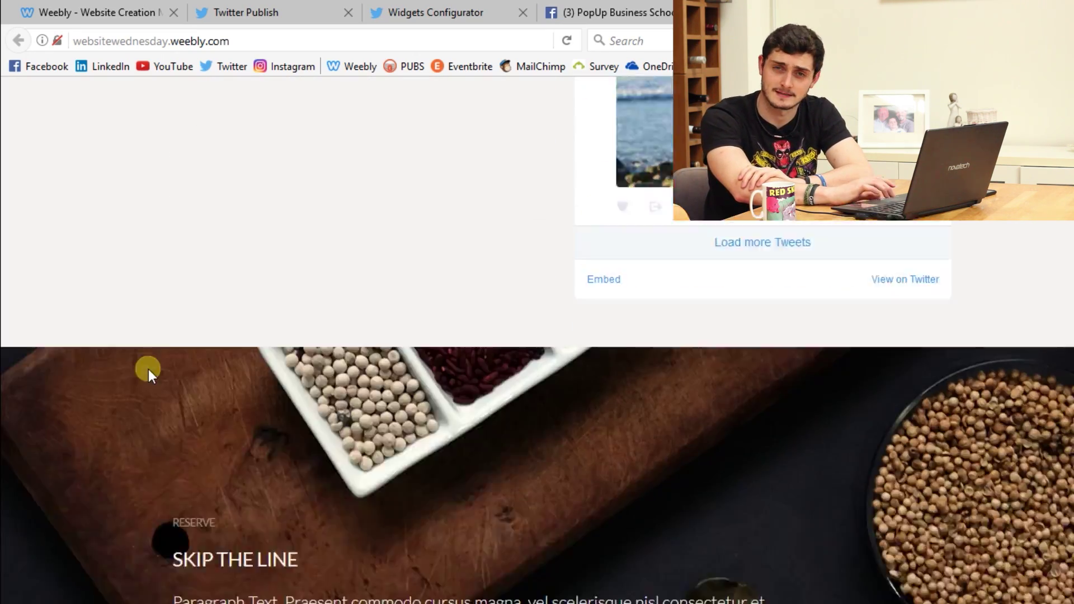
{"action": "scroll", "coordinate": [149, 369], "scroll_direction": "up", "scroll_amount": 12}
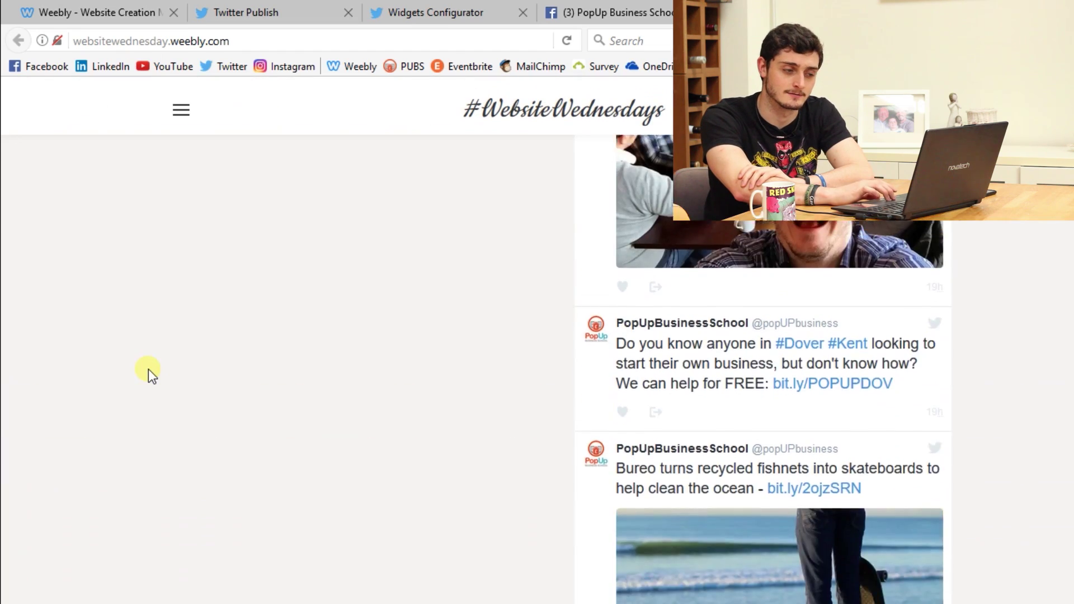
{"action": "scroll", "coordinate": [149, 370], "scroll_direction": "down", "scroll_amount": 6}
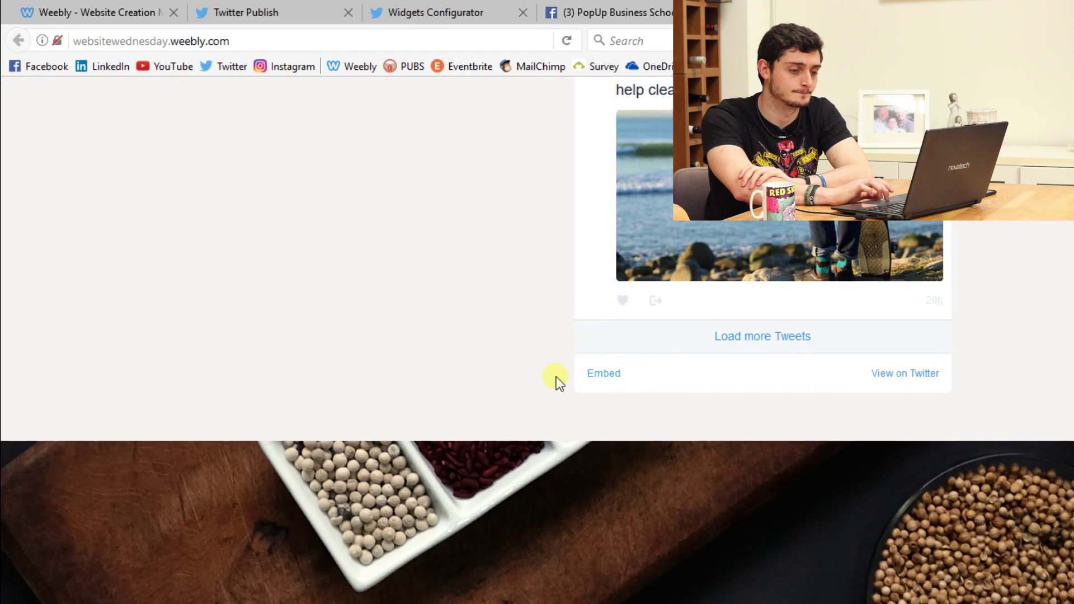
{"action": "scroll", "coordinate": [649, 362], "scroll_direction": "up", "scroll_amount": 8}
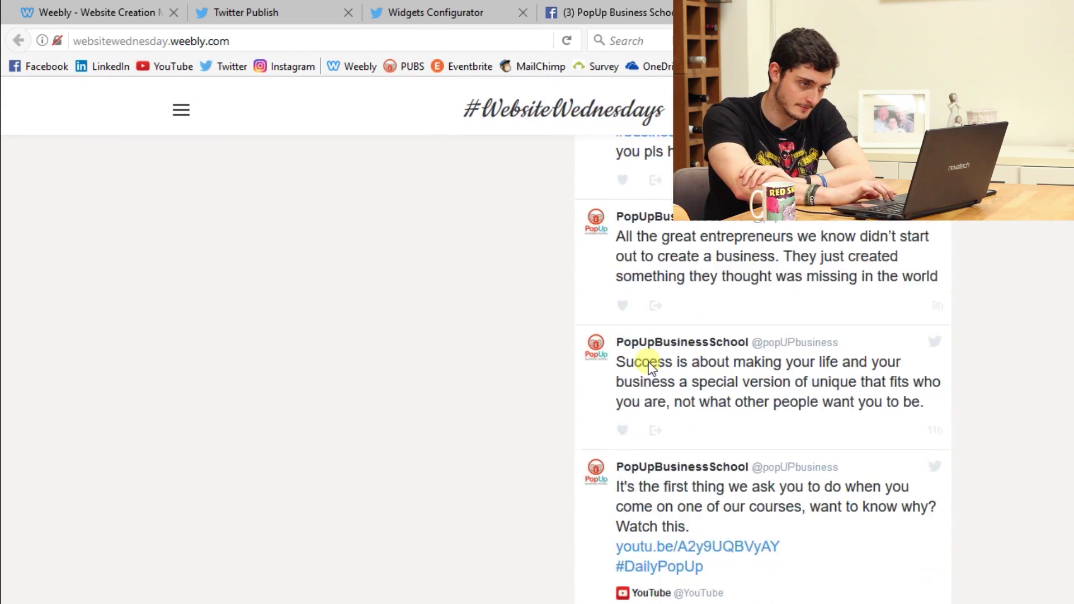
{"action": "scroll", "coordinate": [649, 361], "scroll_direction": "up", "scroll_amount": 10}
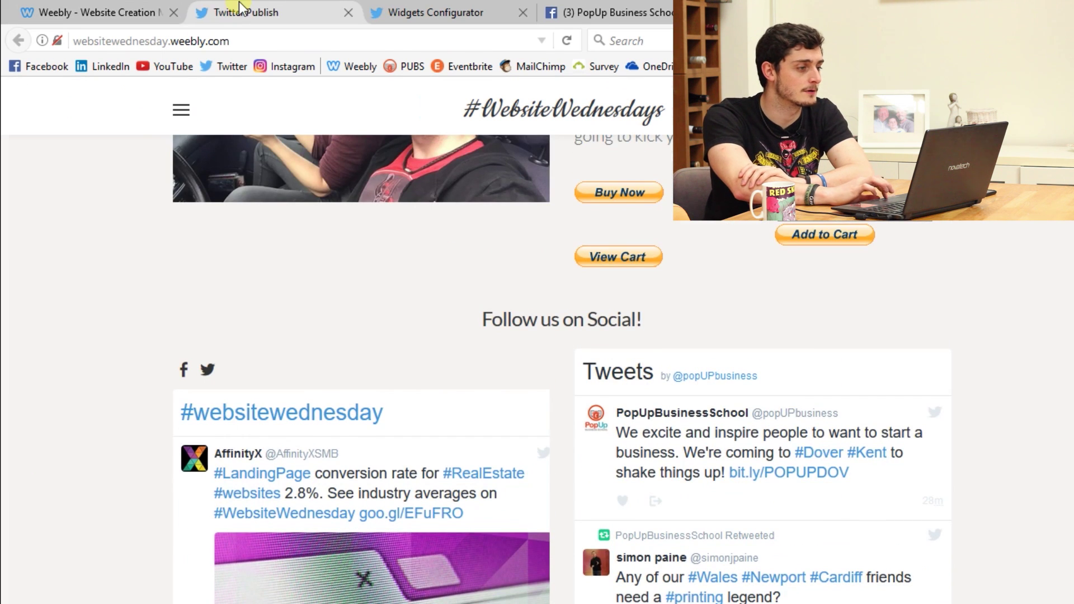
Step: Set the popUPbusiness timeline embed height to 500 px, copy the code, and return to Weebly
{"action": "left_click", "coordinate": [239, 8]}
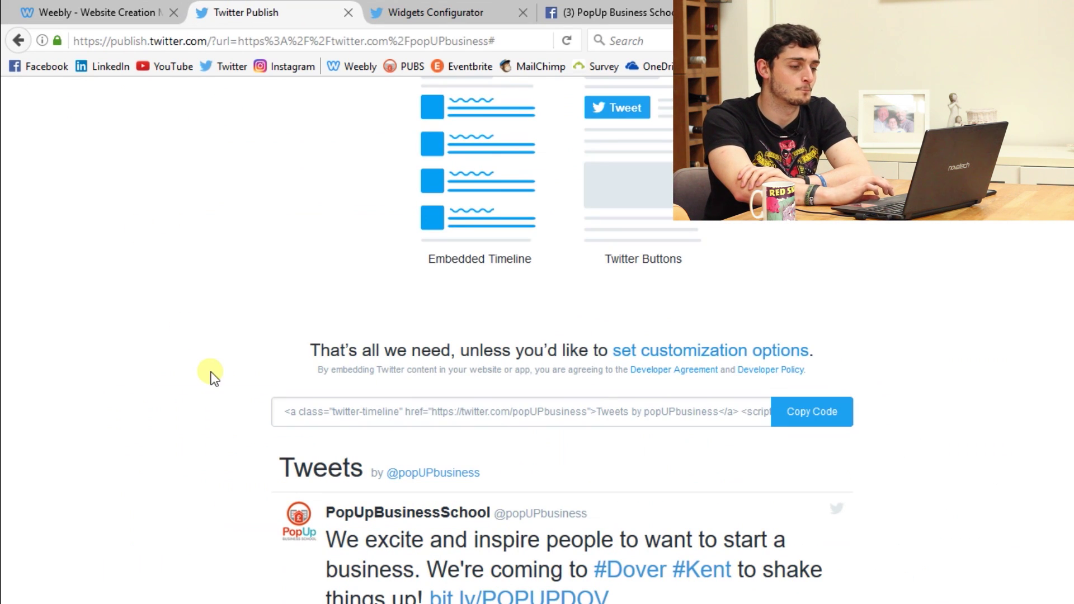
{"action": "scroll", "coordinate": [214, 379], "scroll_direction": "up", "scroll_amount": 3}
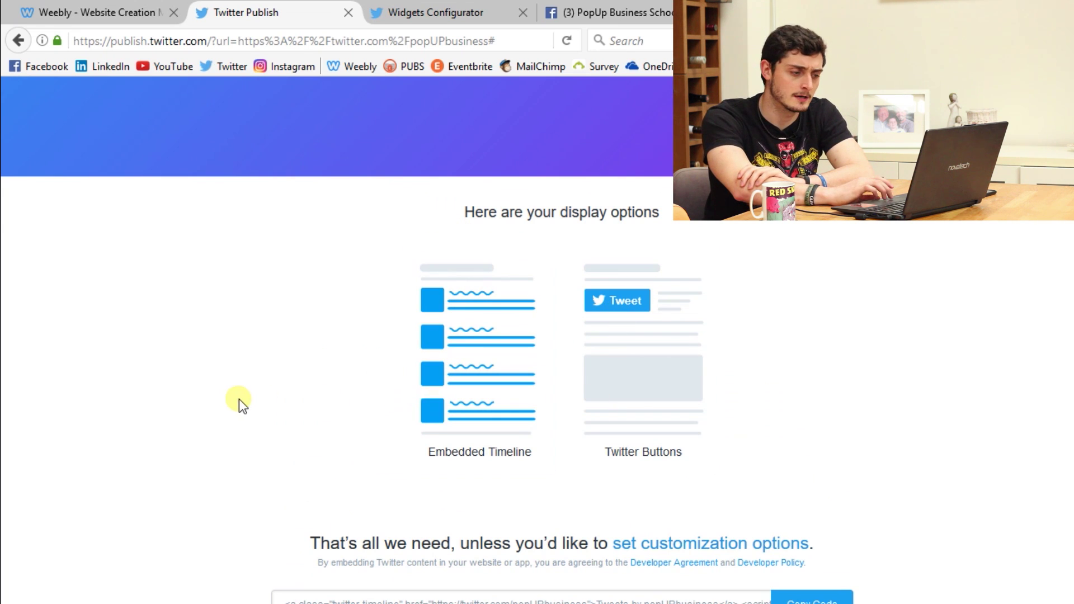
{"action": "scroll", "coordinate": [235, 403], "scroll_direction": "down", "scroll_amount": 4}
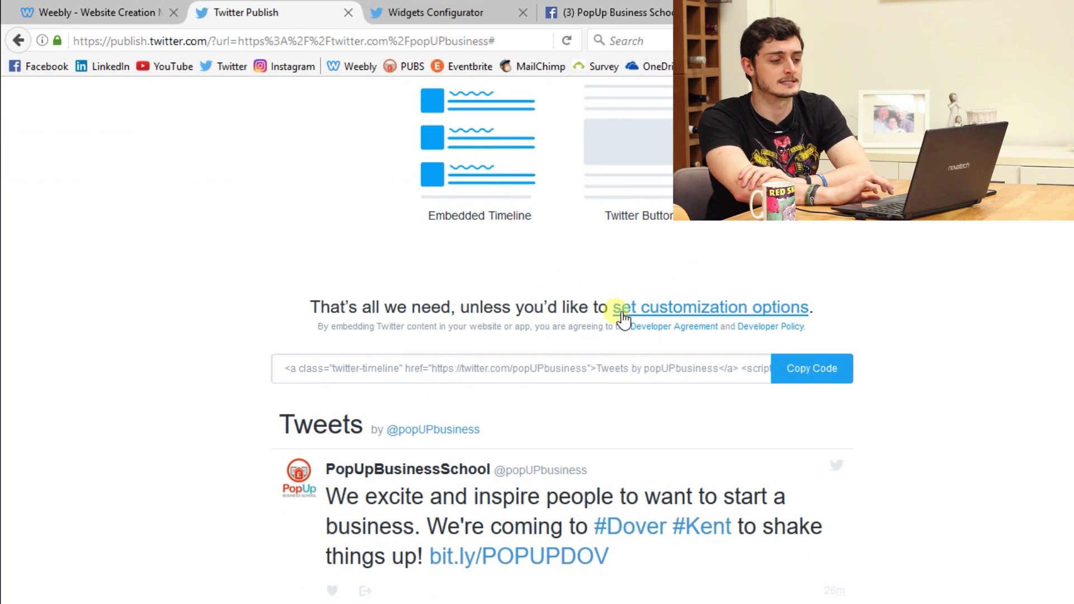
{"action": "left_click", "coordinate": [660, 311]}
{"action": "left_click", "coordinate": [437, 341]}
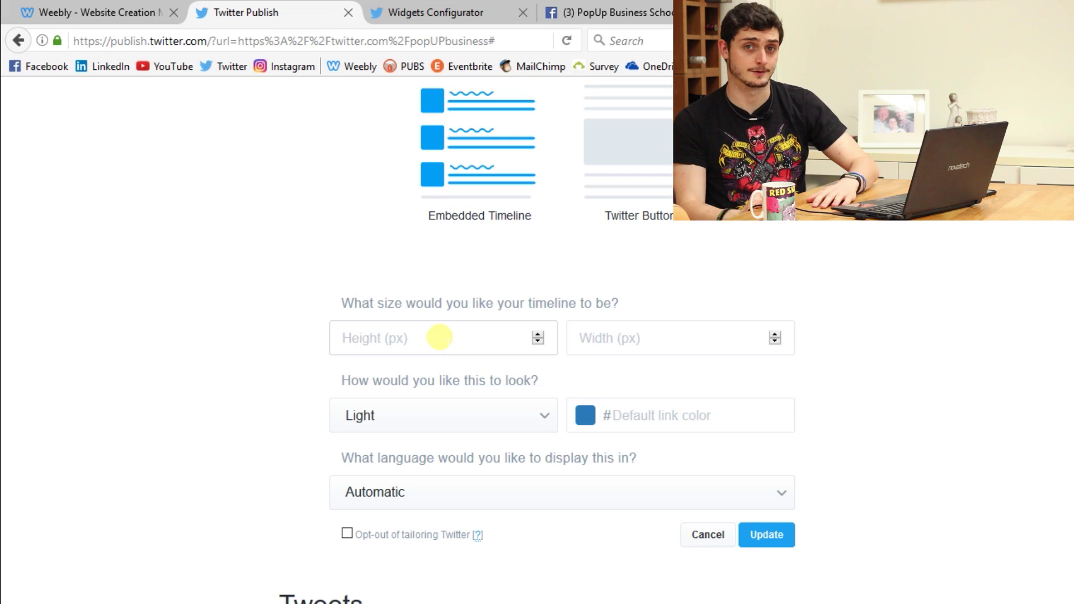
{"action": "type", "text": "00"}
{"action": "scroll", "coordinate": [439, 337], "scroll_direction": "down", "scroll_amount": 3}
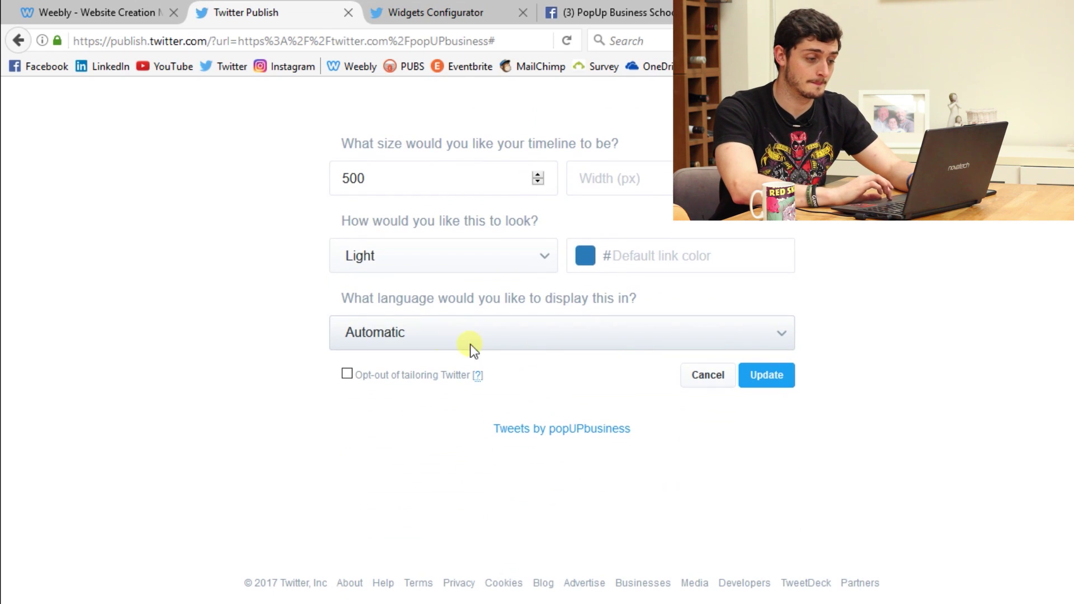
{"action": "left_click", "coordinate": [781, 364]}
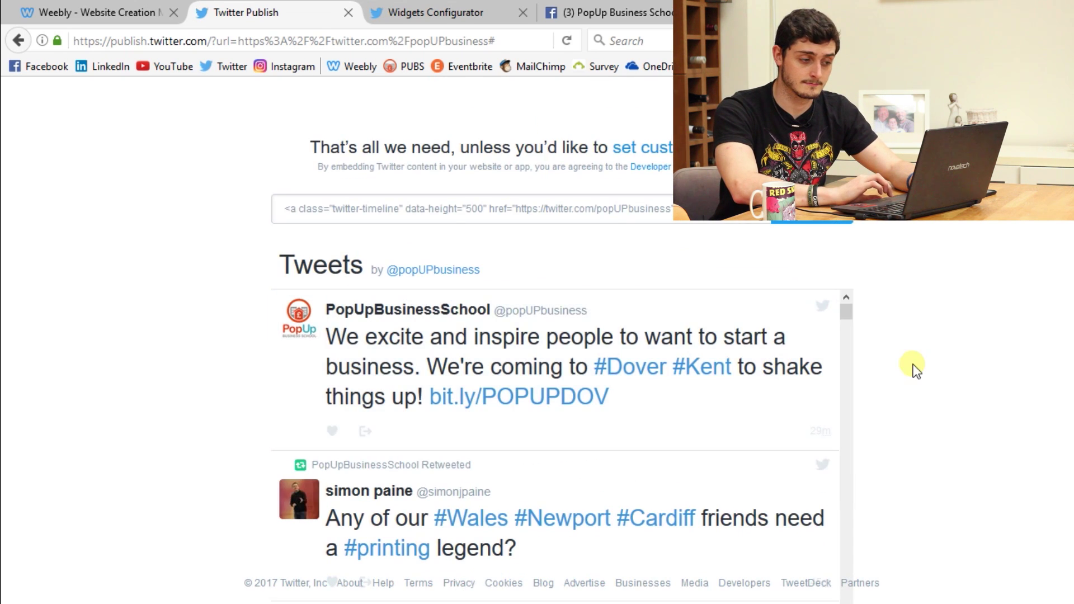
{"action": "left_click", "coordinate": [649, 213]}
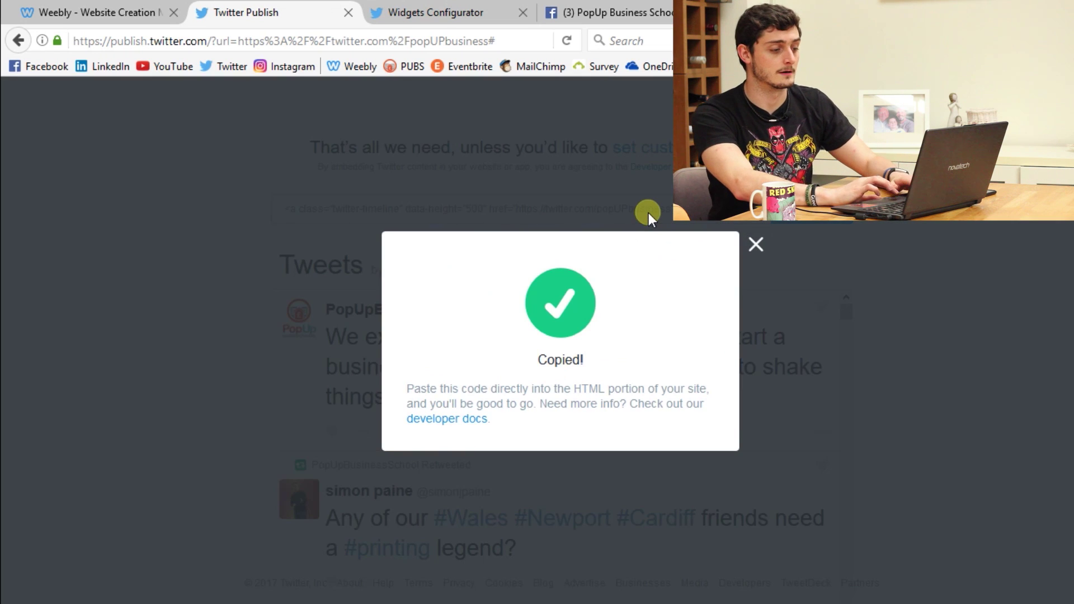
{"action": "left_click", "coordinate": [184, 16]}
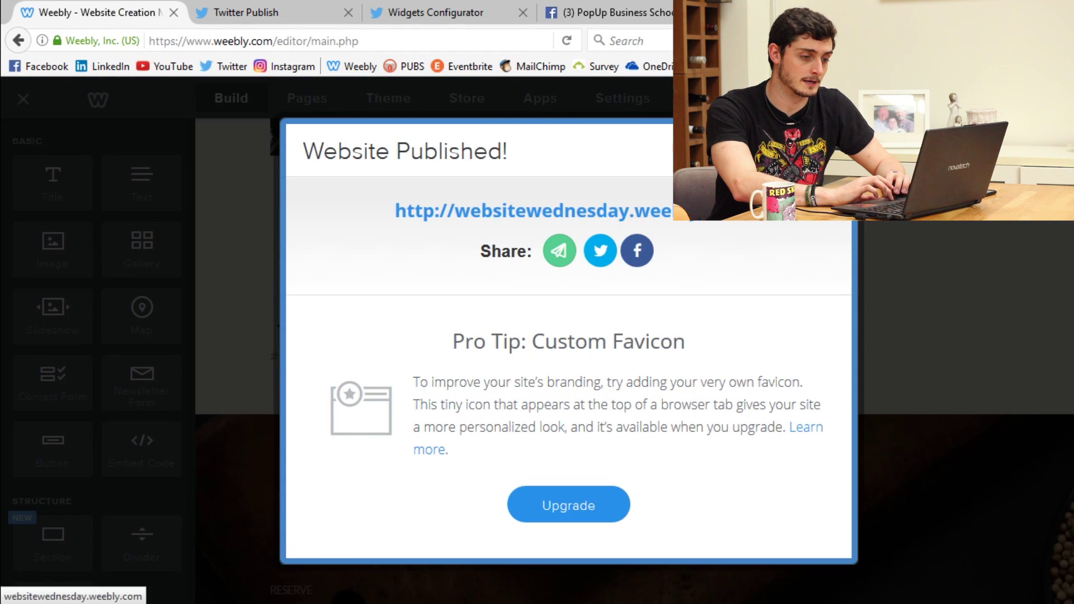
Step: Dismiss the published notice and review the popUPbusiness timeline element's custom HTML
{"action": "left_click", "coordinate": [1071, 270]}
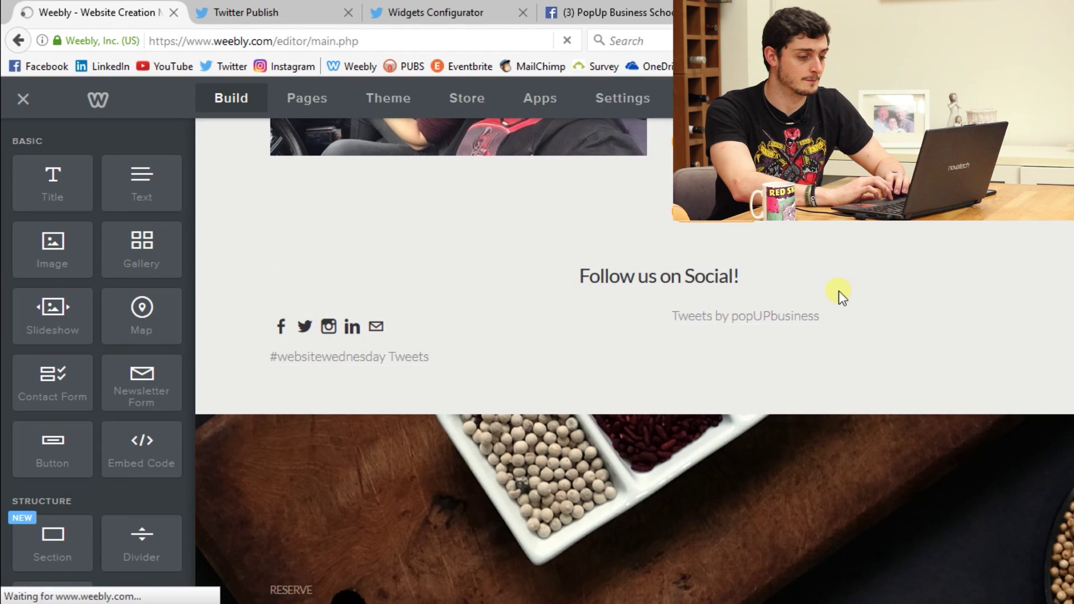
{"action": "left_click", "coordinate": [786, 329]}
{"action": "left_click", "coordinate": [839, 375]}
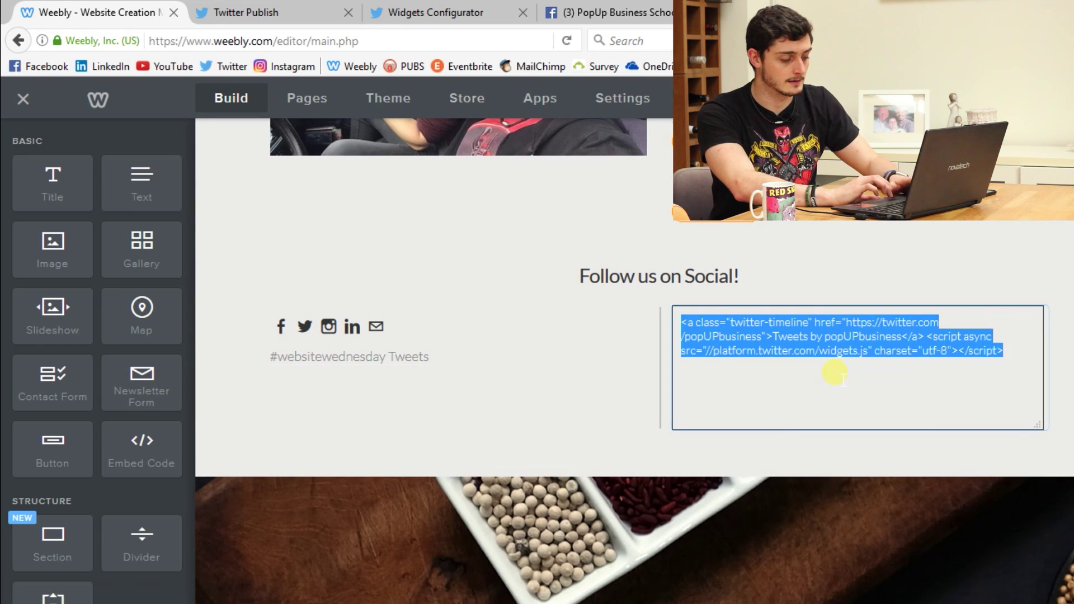
{"action": "left_click", "coordinate": [898, 363]}
{"action": "left_click", "coordinate": [1067, 361]}
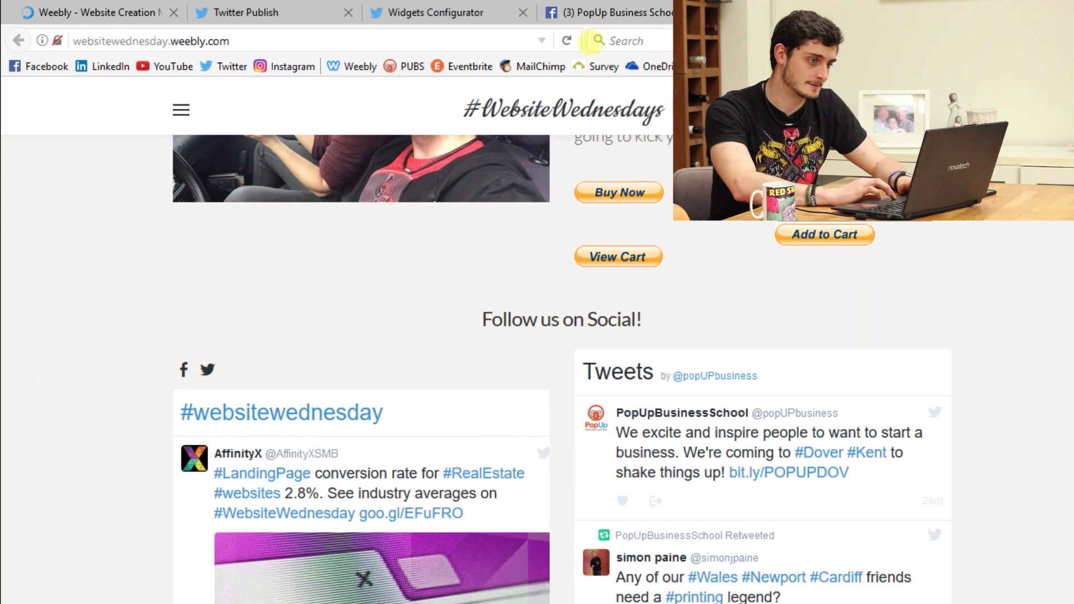
Step: Reload the live site to check the timeline, then go to the PopUp Business School Facebook page
{"action": "left_click", "coordinate": [568, 42]}
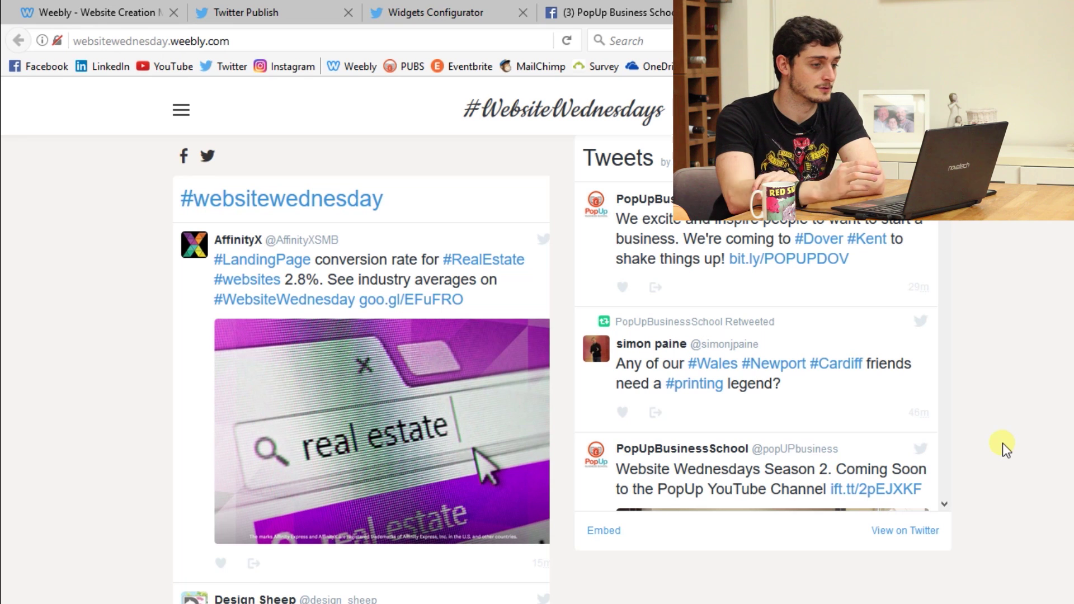
{"action": "scroll", "coordinate": [1002, 443], "scroll_direction": "up", "scroll_amount": 1}
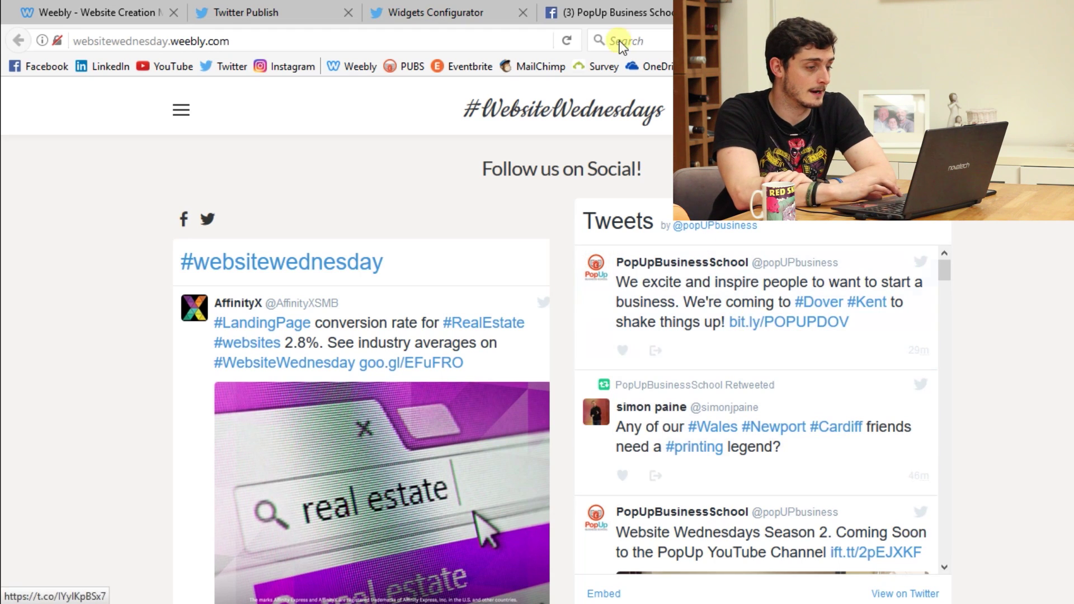
{"action": "left_click", "coordinate": [660, 12]}
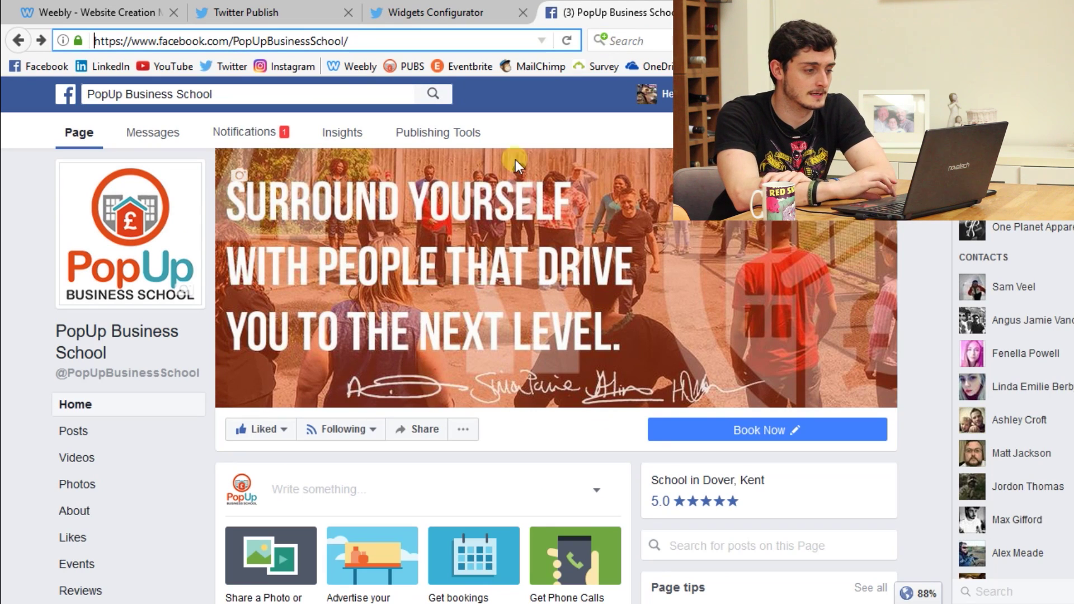
Step: Select the iframe embed code of the latest PopUp Business School post and return to Weebly
{"action": "scroll", "coordinate": [465, 200], "scroll_direction": "down", "scroll_amount": 10}
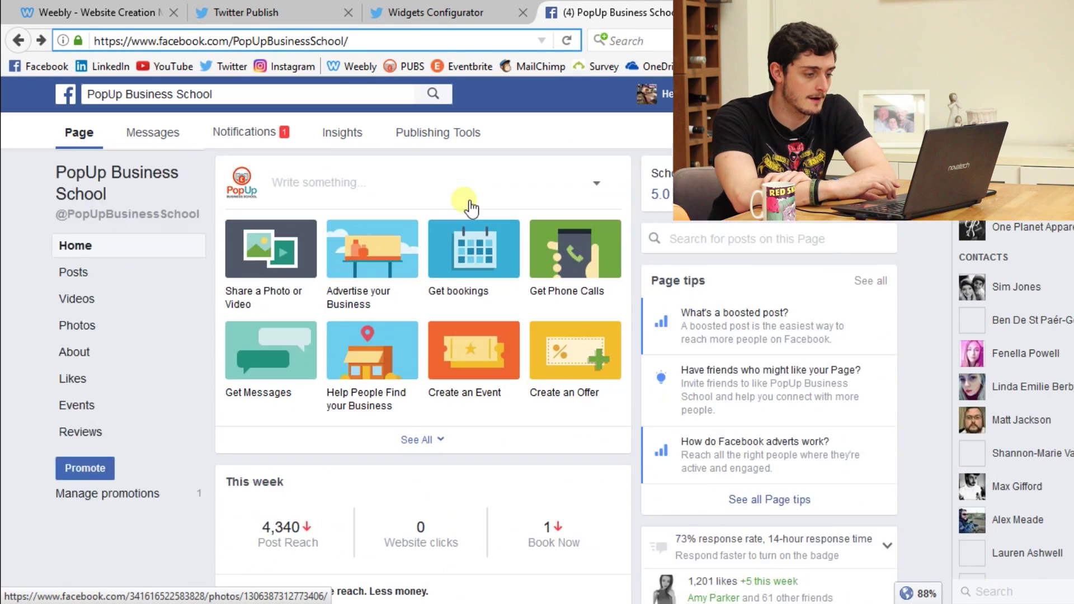
{"action": "scroll", "coordinate": [464, 201], "scroll_direction": "down", "scroll_amount": 4}
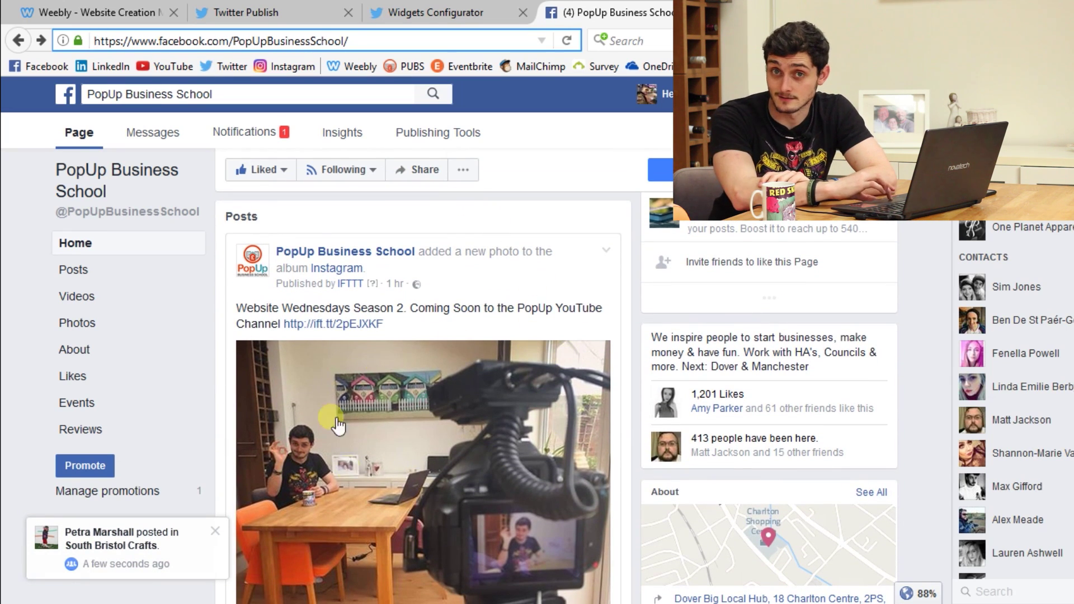
{"action": "left_click", "coordinate": [606, 251]}
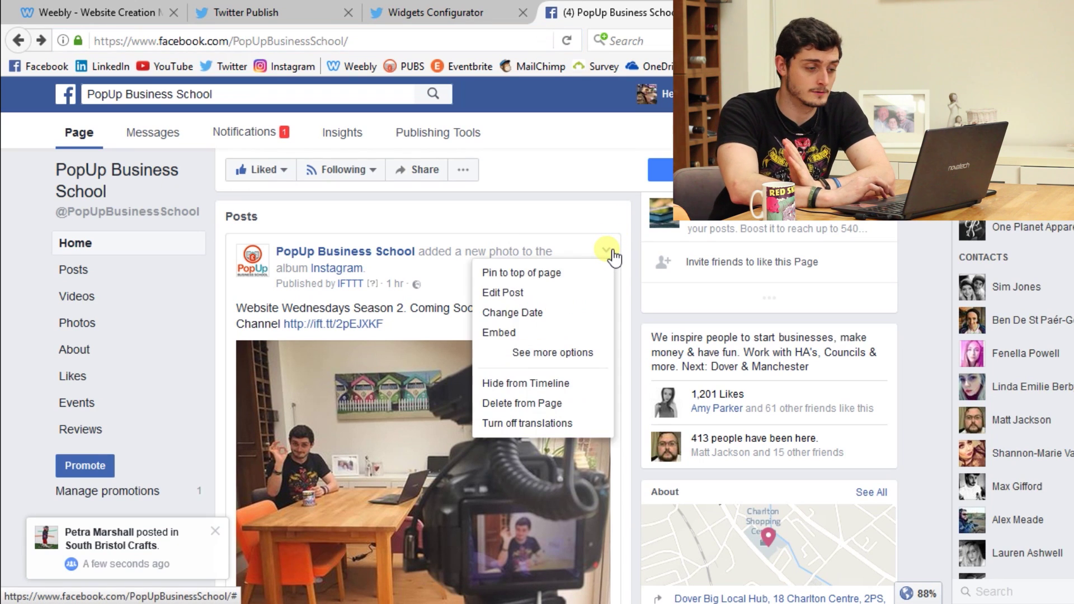
{"action": "left_click", "coordinate": [526, 333]}
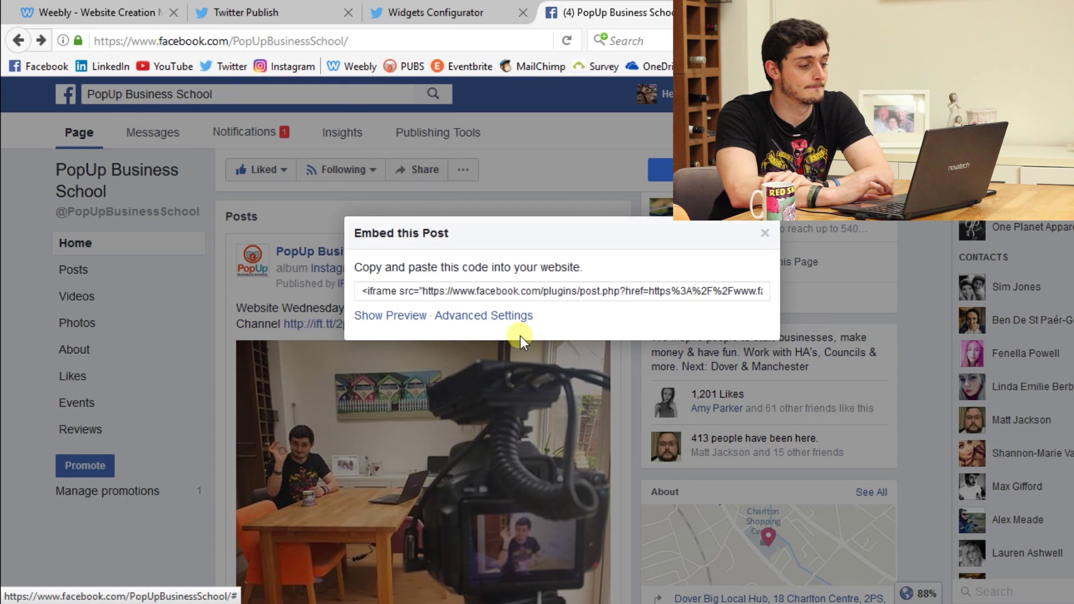
{"action": "left_click", "coordinate": [563, 292]}
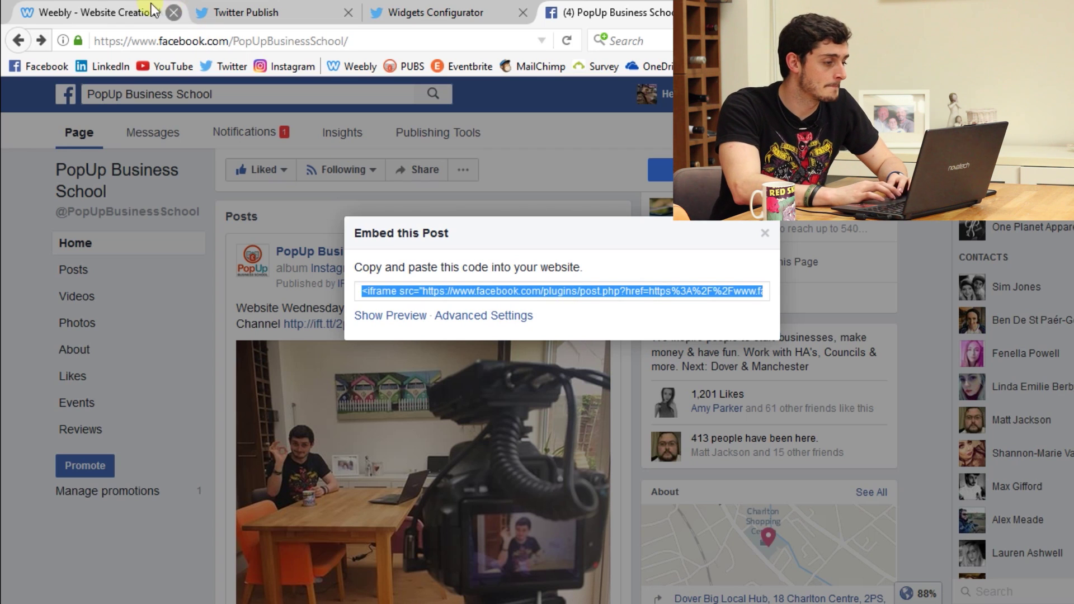
{"action": "left_click", "coordinate": [112, 12]}
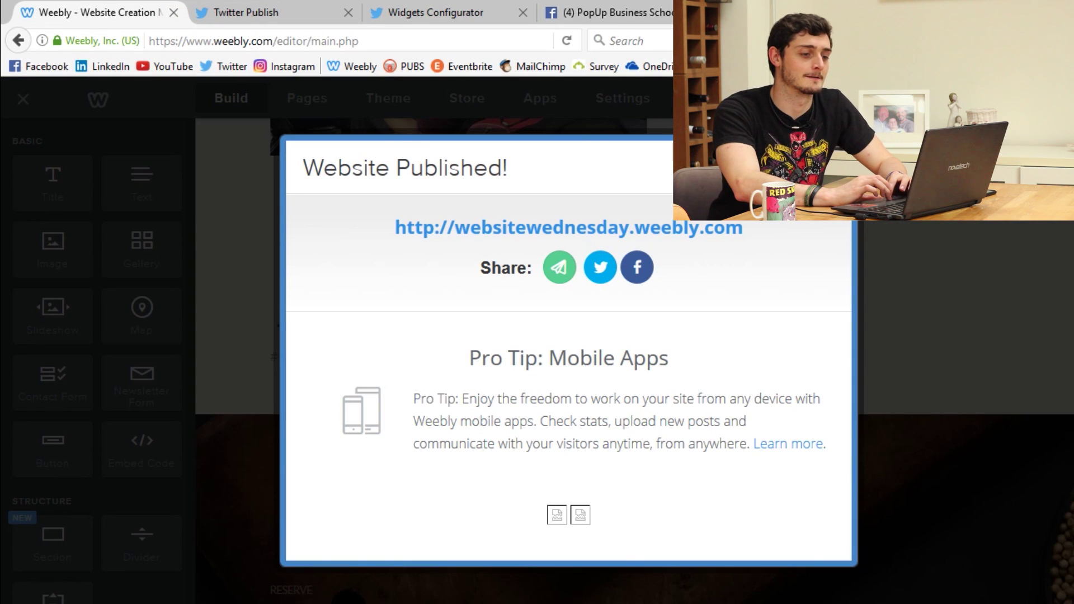
Step: Paste the Facebook post iframe over the #websitewednesday block's HTML under the social icons
{"action": "key", "text": "Escape"}
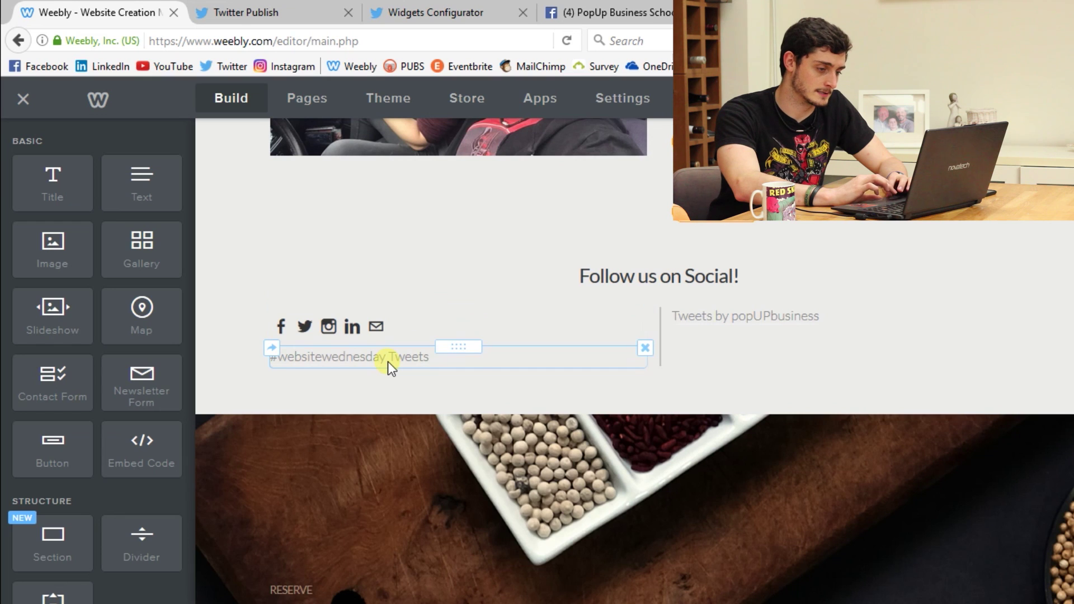
{"action": "left_click", "coordinate": [390, 367]}
{"action": "left_click", "coordinate": [431, 365]}
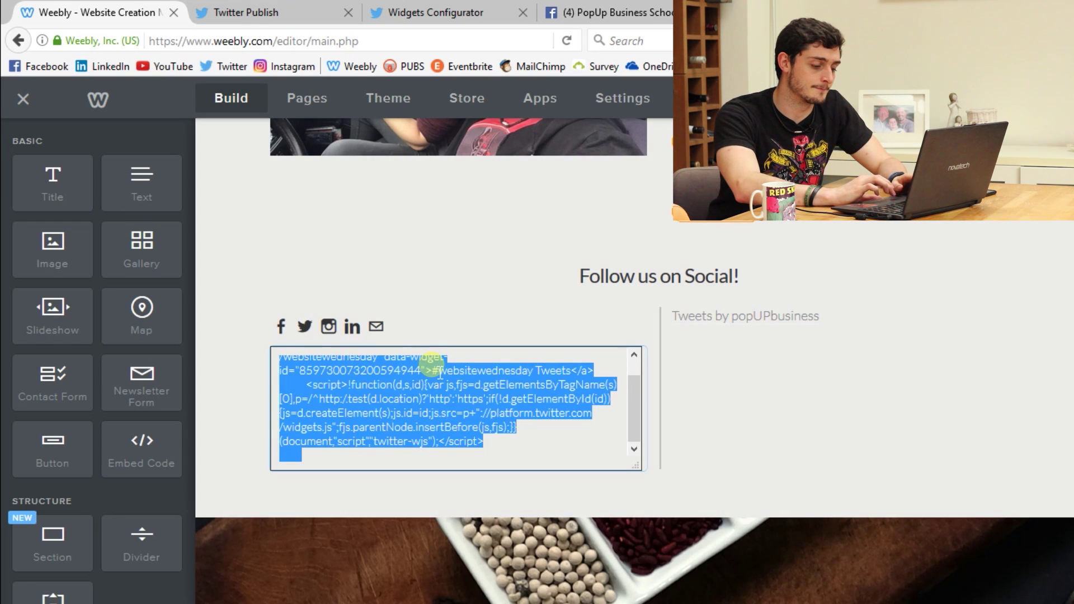
{"action": "key", "text": "ctrl+v"}
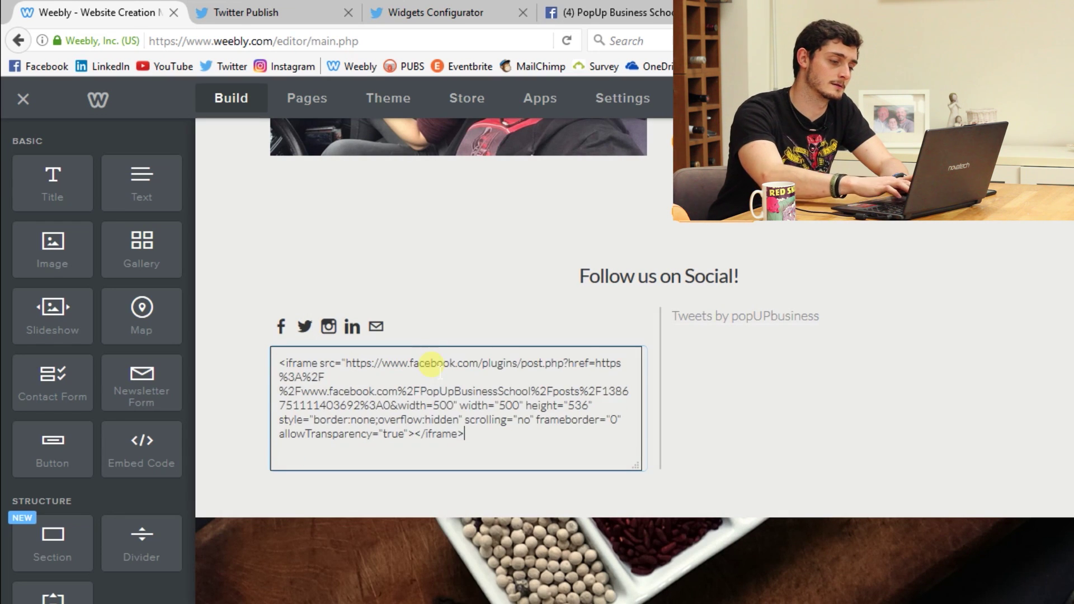
{"action": "left_click", "coordinate": [263, 429]}
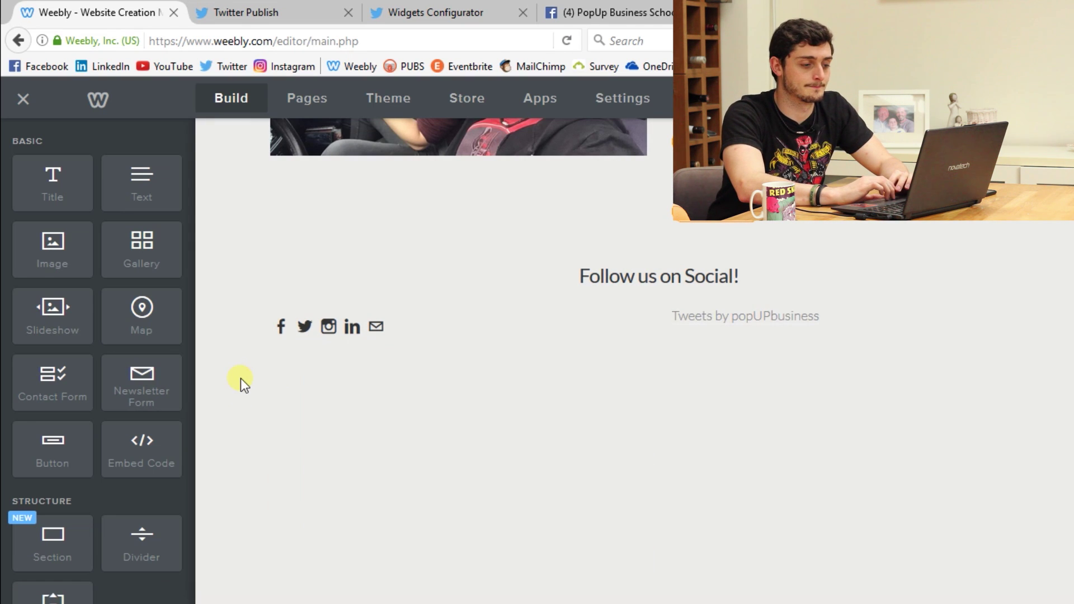
{"action": "scroll", "coordinate": [241, 378], "scroll_direction": "down", "scroll_amount": 4}
{"action": "mouse_move", "coordinate": [347, 331]}
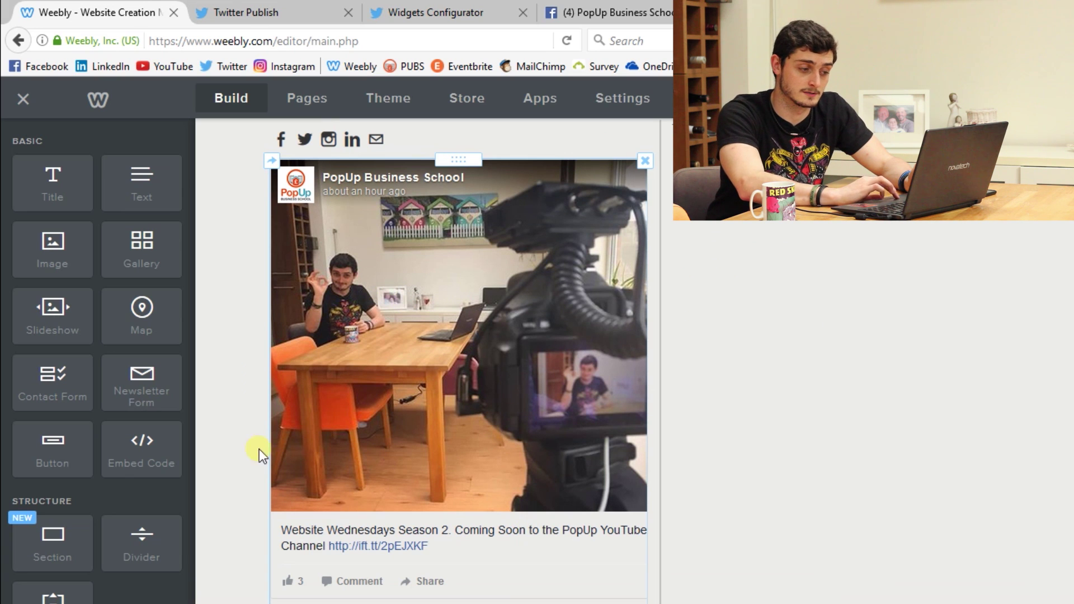